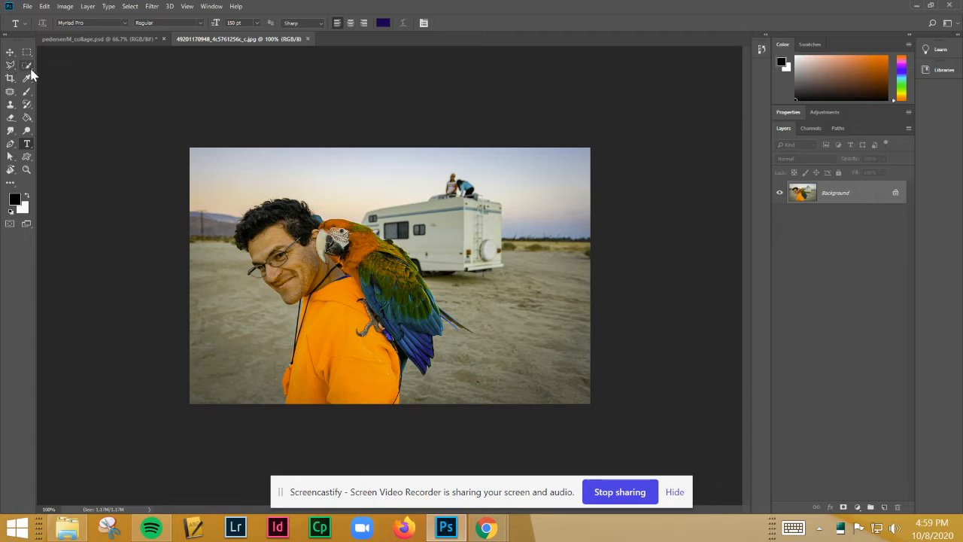
# - Select the man and the parrot with the Quick Selection tool, using a reduced brush size
pyautogui.click(28, 66)
pyautogui.scroll(2, 432, 368)
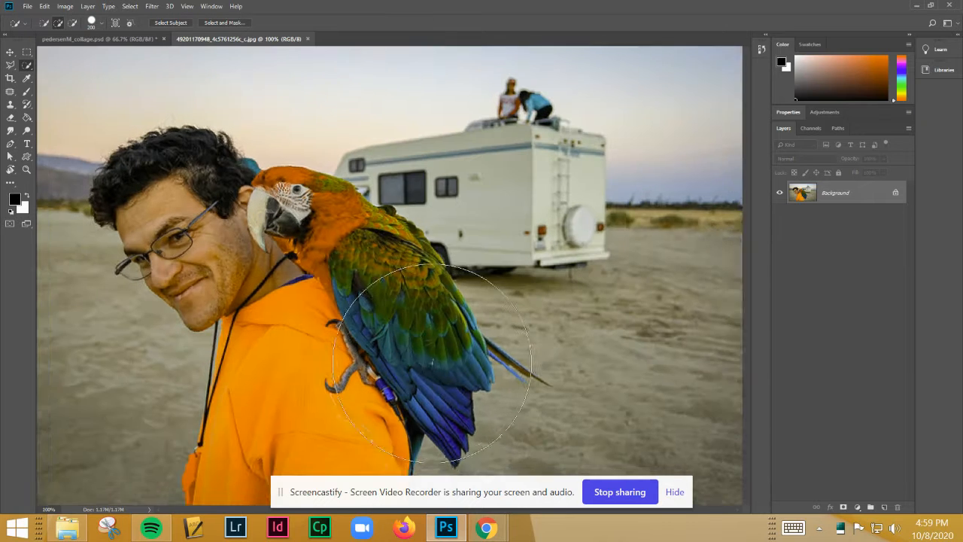
pyautogui.press('[')
pyautogui.press('[')
pyautogui.press('[')
pyautogui.press('[')
pyautogui.press('[')
pyautogui.press('[')
pyautogui.press('[')
pyautogui.press('[')
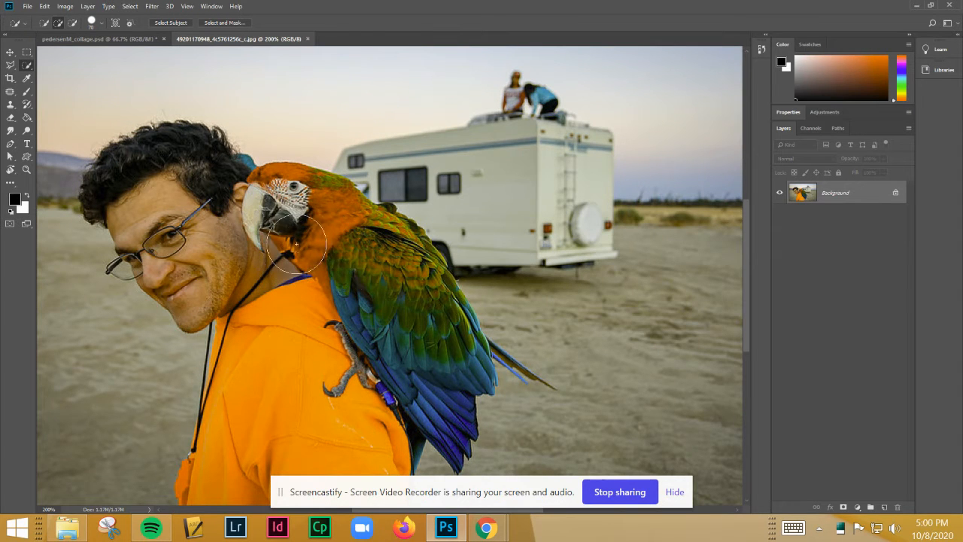
pyautogui.press('[')
pyautogui.press('[')
pyautogui.press('[')
pyautogui.click(675, 495)
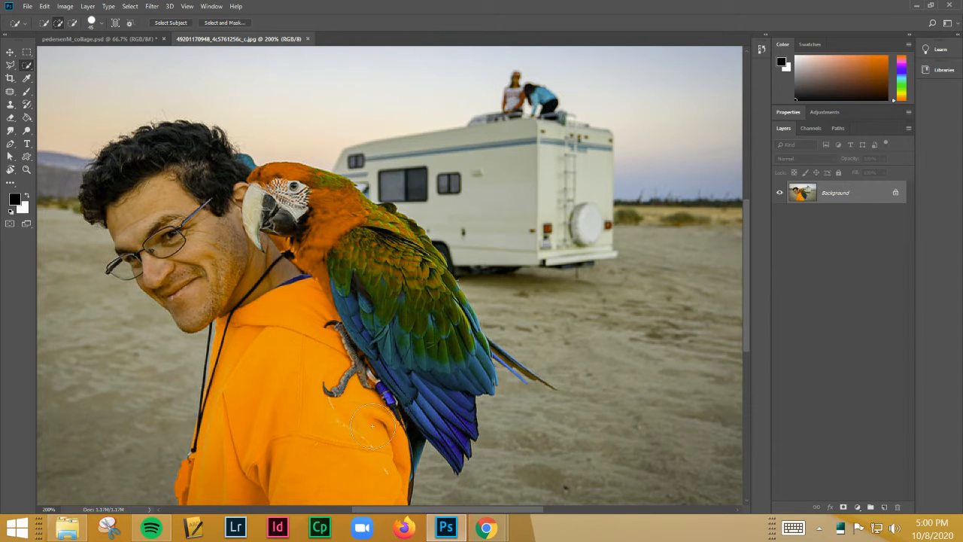
pyautogui.moveTo(372, 425)
pyautogui.mouseDown()
pyautogui.moveTo(397, 400)
pyautogui.moveTo(383, 292)
pyautogui.moveTo(351, 263)
pyautogui.moveTo(362, 262)
pyautogui.moveTo(306, 218)
pyautogui.moveTo(256, 225)
pyautogui.moveTo(223, 266)
pyautogui.moveTo(179, 229)
pyautogui.moveTo(159, 196)
pyautogui.moveTo(134, 184)
pyautogui.mouseUp()
# - Add the man's glasses to the Quick Selection at the edge of his face
pyautogui.hotkey('ctrl', '+')
pyautogui.hotkey('ctrl', '+')
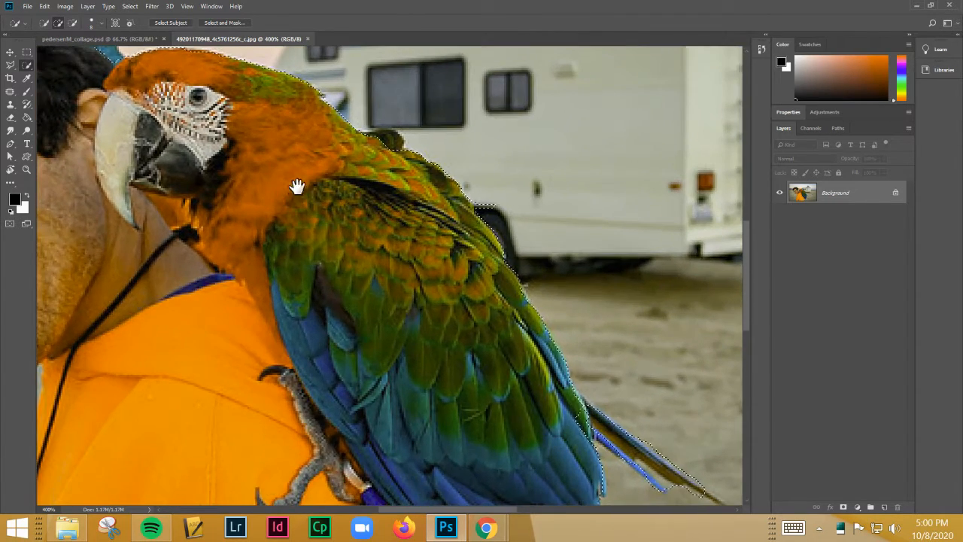
pyautogui.moveTo(301, 190); pyautogui.dragTo(525, 347)
pyautogui.moveTo(311, 232); pyautogui.dragTo(535, 310)
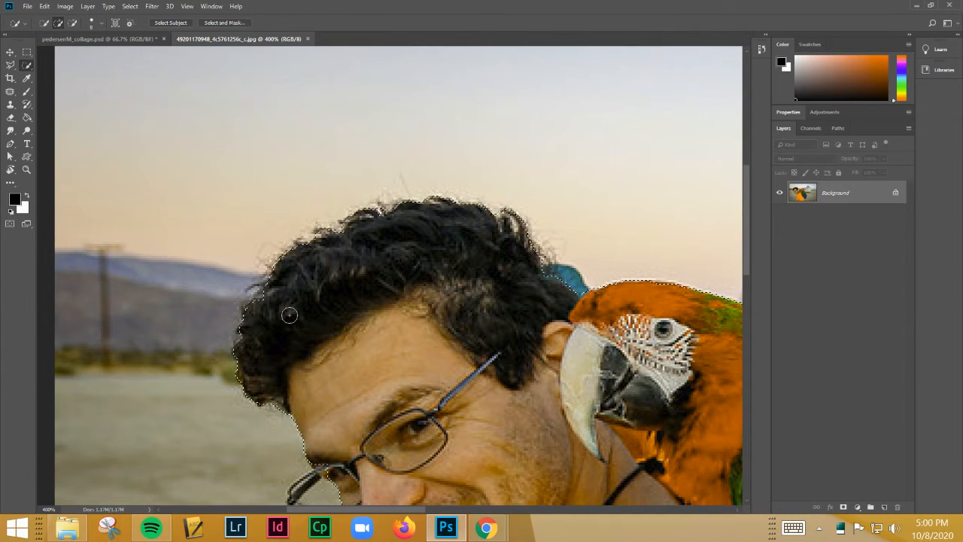
pyautogui.moveTo(286, 314); pyautogui.dragTo(403, 199)
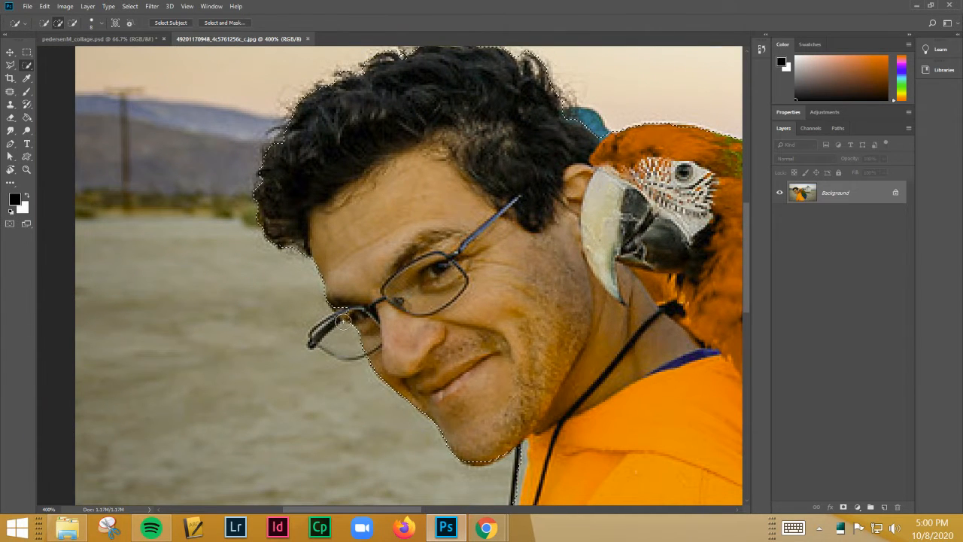
pyautogui.moveTo(348, 323); pyautogui.dragTo(318, 329)
# - Refine the selection around the parrot's thin tail feathers with the Lasso tool, subtracting the gap between them and including the feather tip
pyautogui.moveTo(515, 381); pyautogui.dragTo(372, 107)
pyautogui.moveTo(386, 401); pyautogui.dragTo(392, 273)
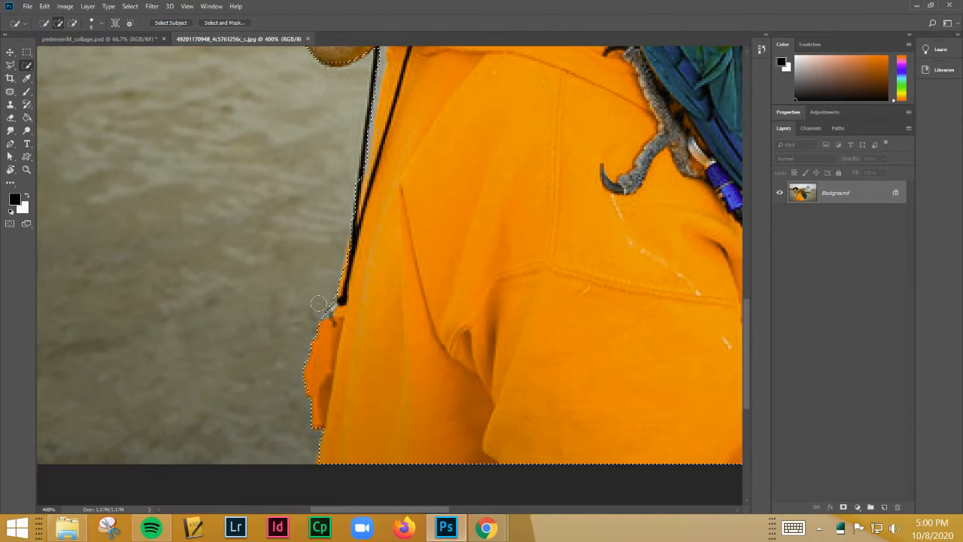
pyautogui.moveTo(482, 348)
pyautogui.mouseDown()
pyautogui.moveTo(400, 278)
pyautogui.moveTo(288, 346)
pyautogui.moveTo(347, 304)
pyautogui.moveTo(349, 441)
pyautogui.moveTo(340, 419)
pyautogui.moveTo(387, 369)
pyautogui.mouseUp()
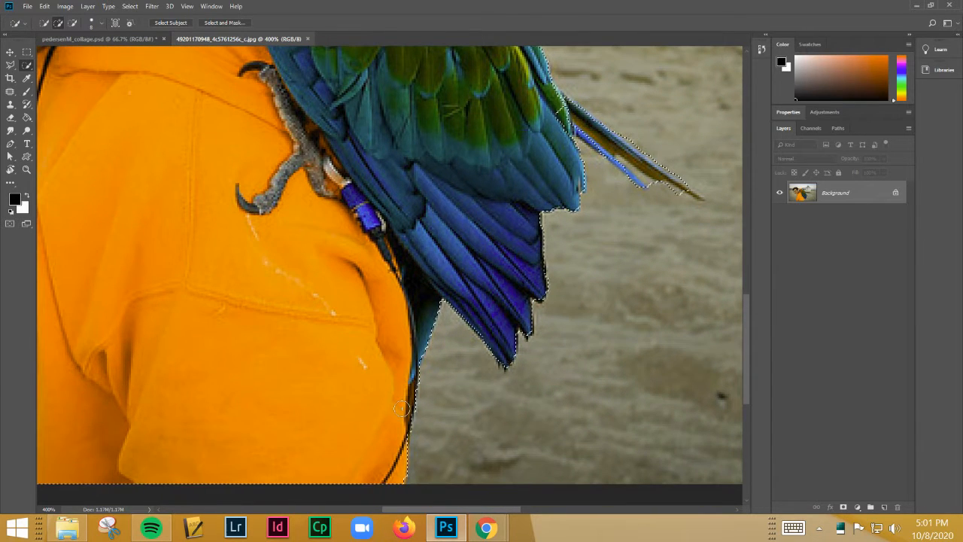
pyautogui.moveTo(388, 226)
pyautogui.mouseDown()
pyautogui.moveTo(332, 258)
pyautogui.moveTo(286, 415)
pyautogui.mouseUp()
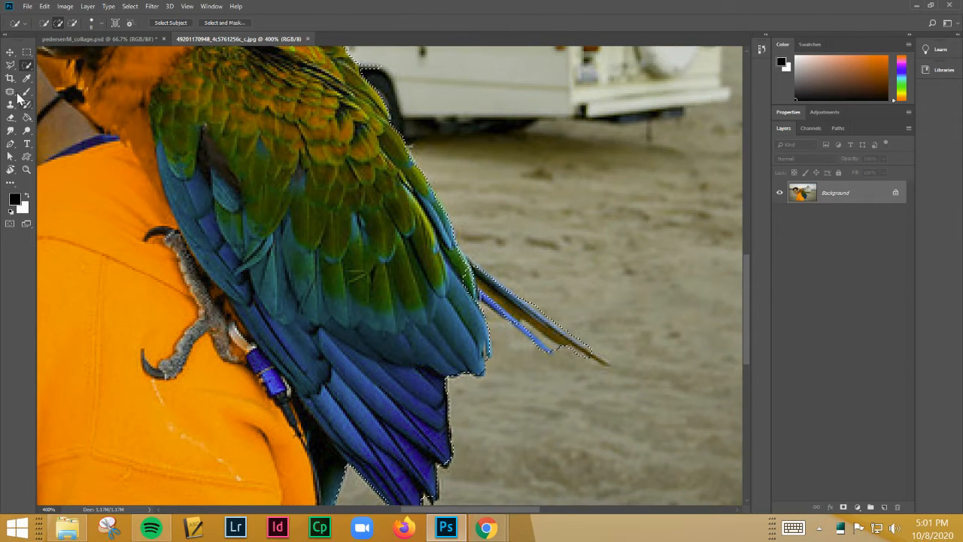
pyautogui.click(10, 64)
pyautogui.click(9, 64)
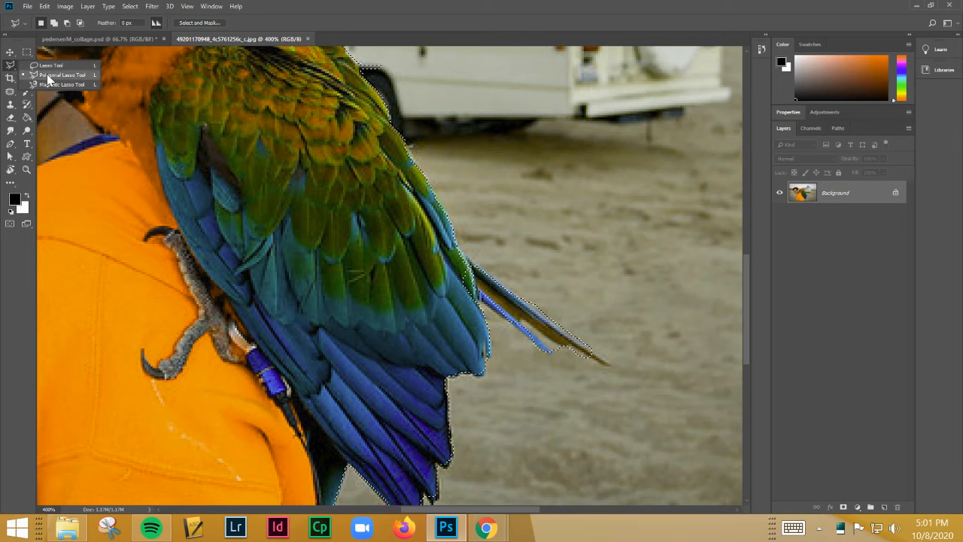
pyautogui.click(51, 66)
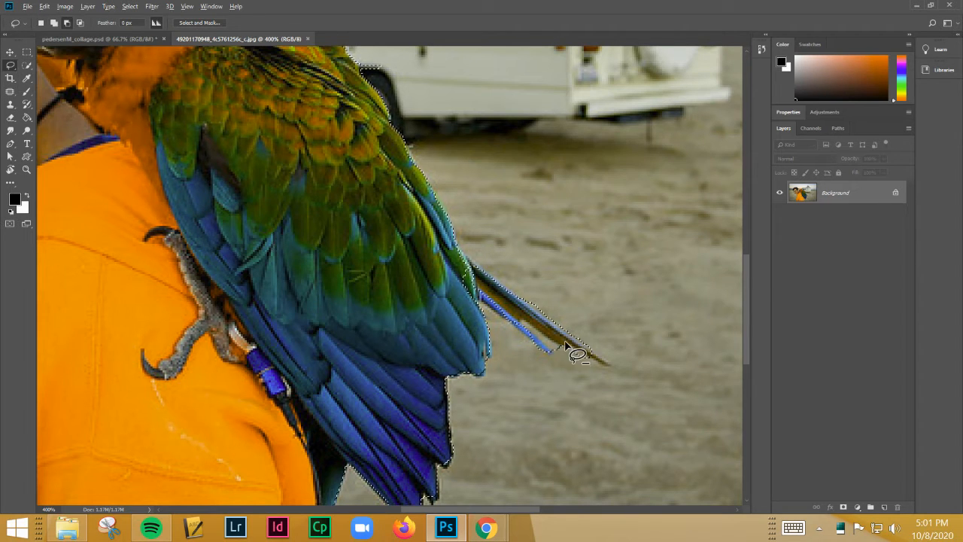
pyautogui.press('alt')
pyautogui.moveTo(566, 350); pyautogui.dragTo(525, 322)
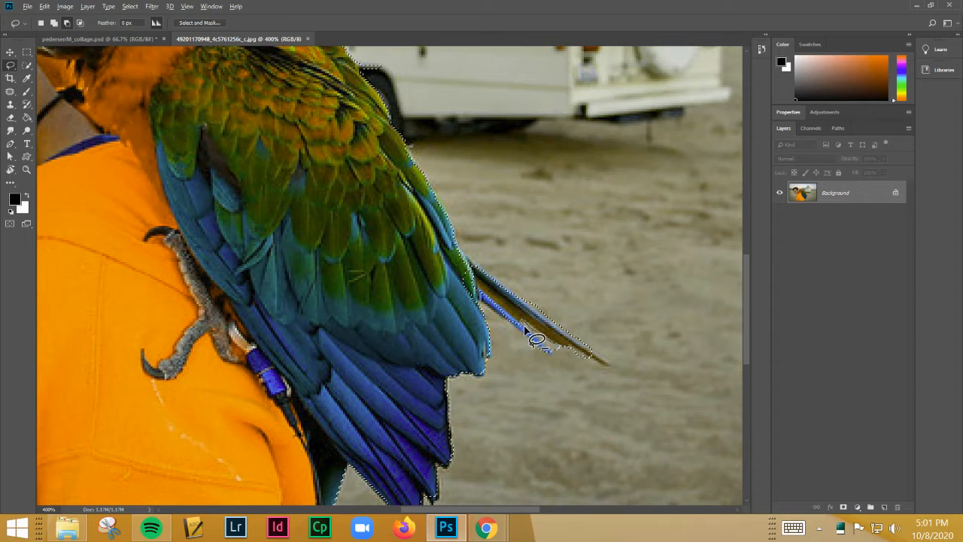
pyautogui.moveTo(550, 353)
pyautogui.mouseDown()
pyautogui.moveTo(602, 361)
pyautogui.moveTo(593, 349)
pyautogui.moveTo(610, 365)
pyautogui.moveTo(595, 360)
pyautogui.mouseUp()
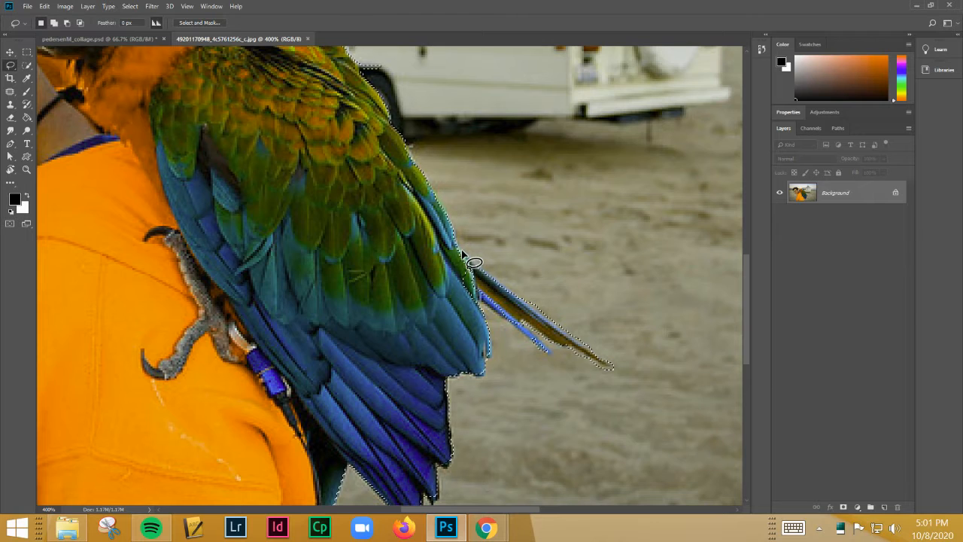
pyautogui.press('alt')
pyautogui.press('shift')
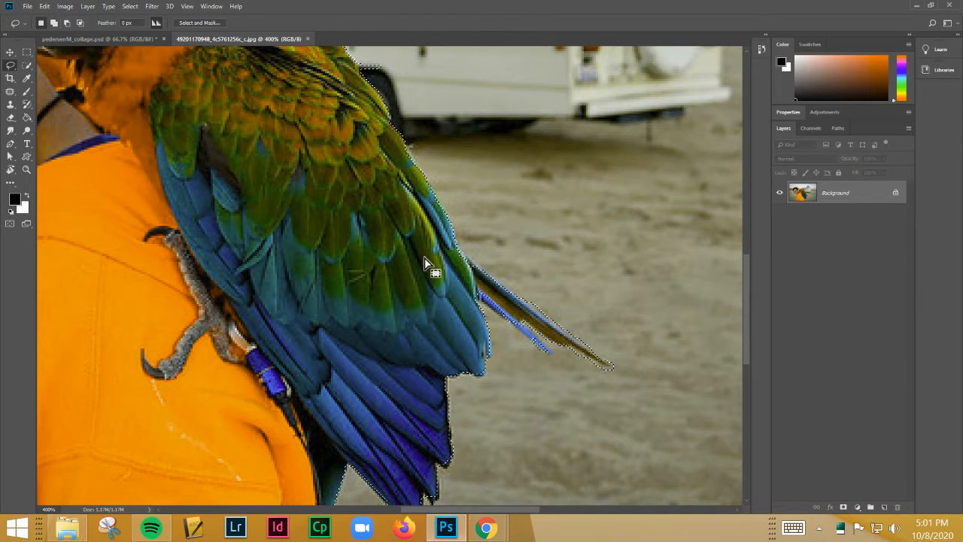
# - In Select and Mask, reduce the brush size to 20 and set the edge detection to a 2 px Smart Radius
pyautogui.moveTo(351, 230); pyautogui.dragTo(408, 384)
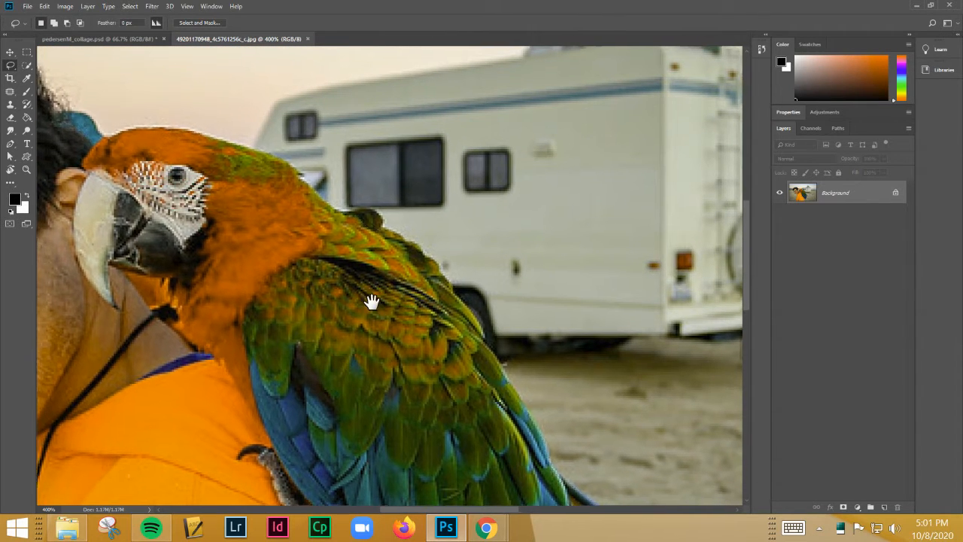
pyautogui.moveTo(369, 301)
pyautogui.mouseDown()
pyautogui.moveTo(510, 368)
pyautogui.moveTo(753, 439)
pyautogui.mouseUp()
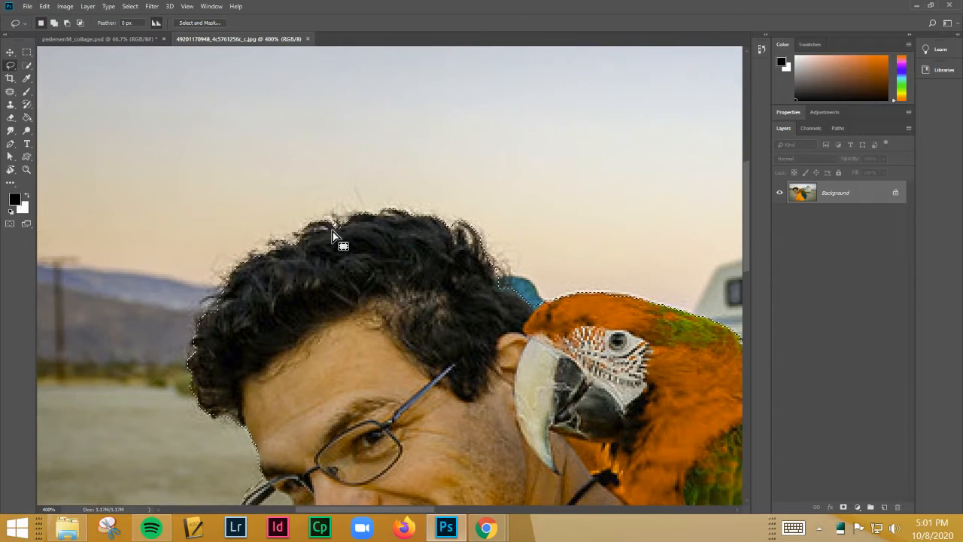
pyautogui.click(199, 23)
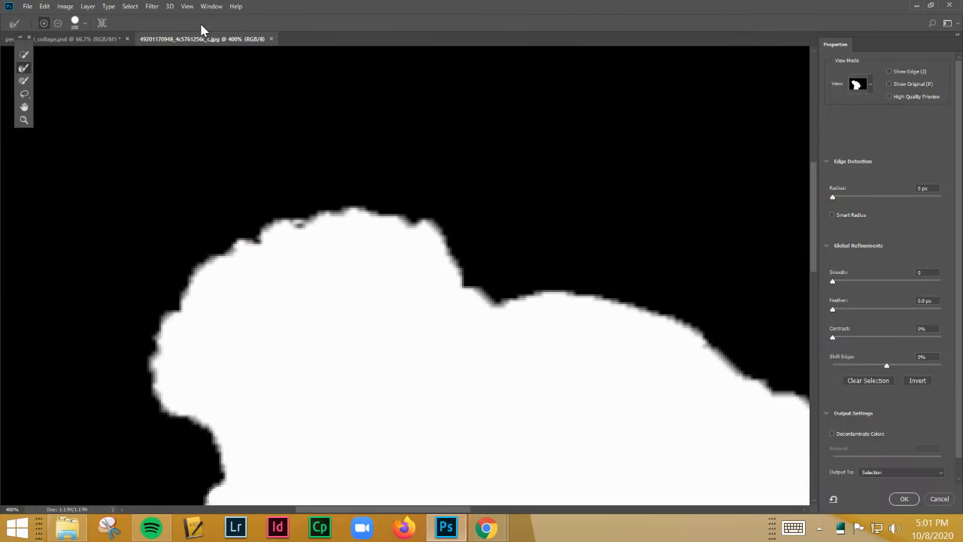
pyautogui.press('[')
pyautogui.press('[')
pyautogui.press('[')
pyautogui.press('[')
pyautogui.press('[')
pyautogui.press('[')
pyautogui.press('[')
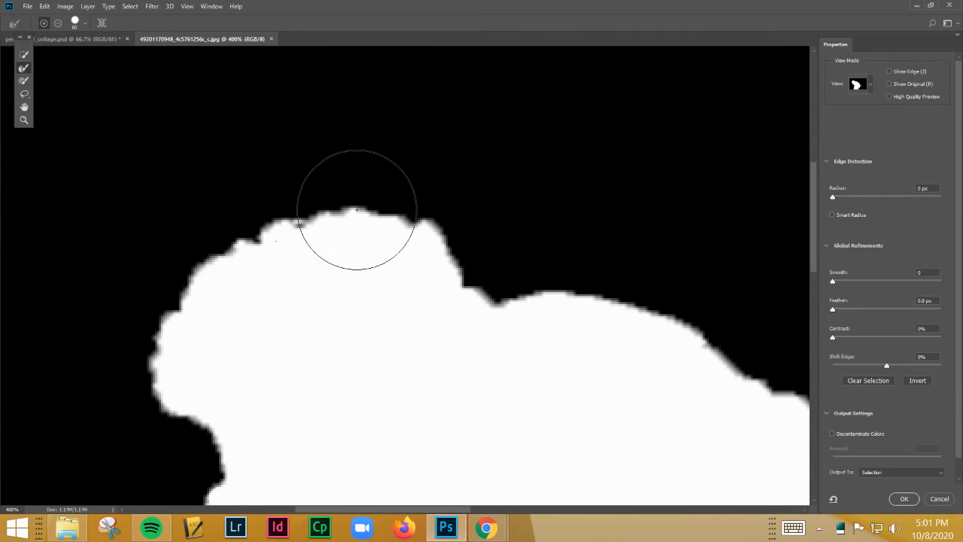
pyautogui.click(839, 198)
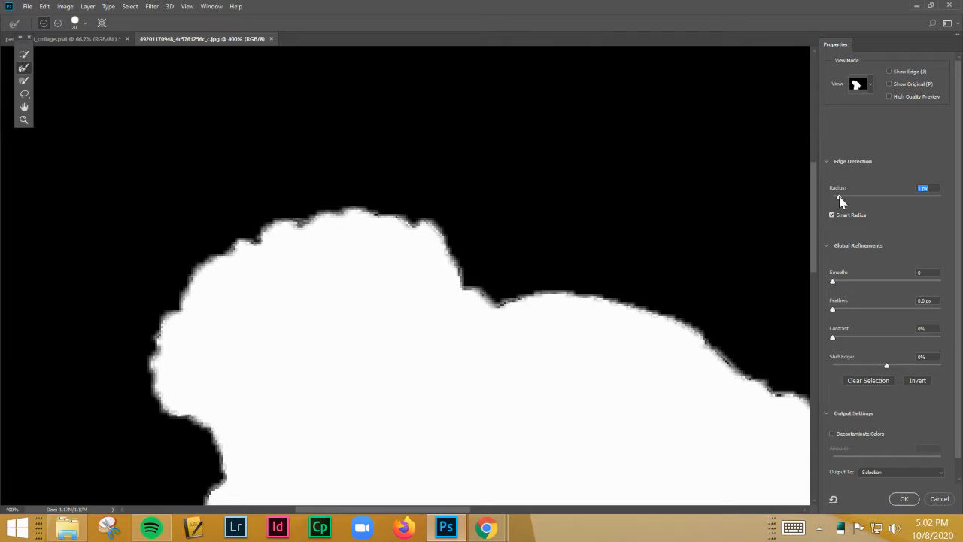
pyautogui.moveTo(840, 200); pyautogui.dragTo(845, 200)
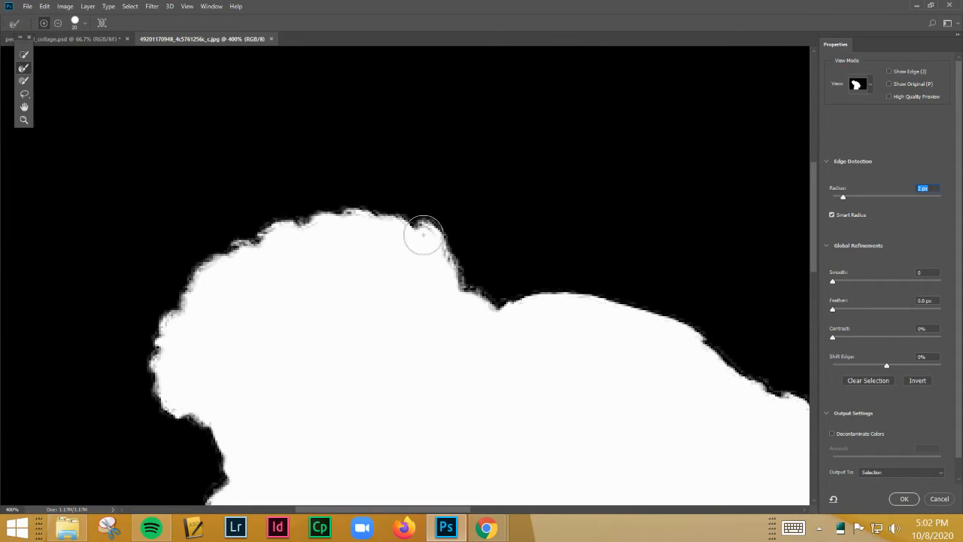
# - Brush along the man's hair outline with the Refine Edge Brush at size 30 to capture the fine curls
pyautogui.press(']')
pyautogui.moveTo(430, 239)
pyautogui.mouseDown()
pyautogui.moveTo(360, 220)
pyautogui.moveTo(262, 244)
pyautogui.moveTo(211, 271)
pyautogui.moveTo(177, 309)
pyautogui.moveTo(192, 396)
pyautogui.mouseUp()
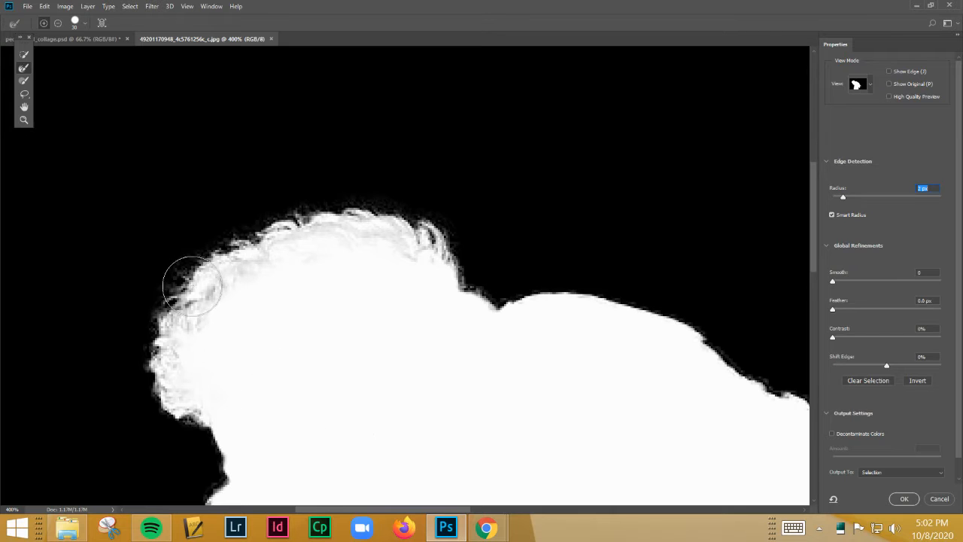
pyautogui.moveTo(192, 286)
pyautogui.mouseDown()
pyautogui.moveTo(225, 240)
pyautogui.moveTo(266, 222)
pyautogui.moveTo(316, 213)
pyautogui.moveTo(362, 222)
pyautogui.moveTo(334, 249)
pyautogui.mouseUp()
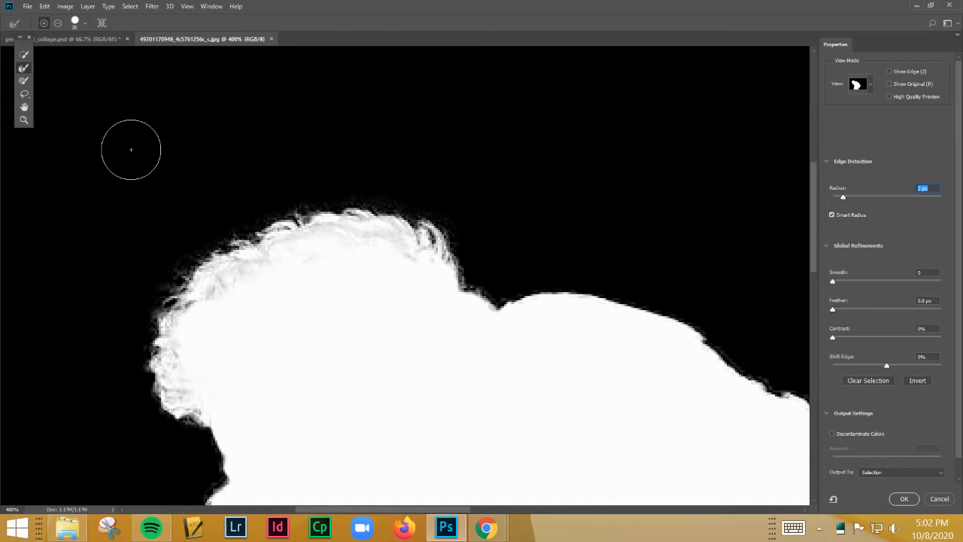
# - Subtract the refinement from the inner hair with the Refine Edge Brush so the interior is fully selected
pyautogui.click(59, 25)
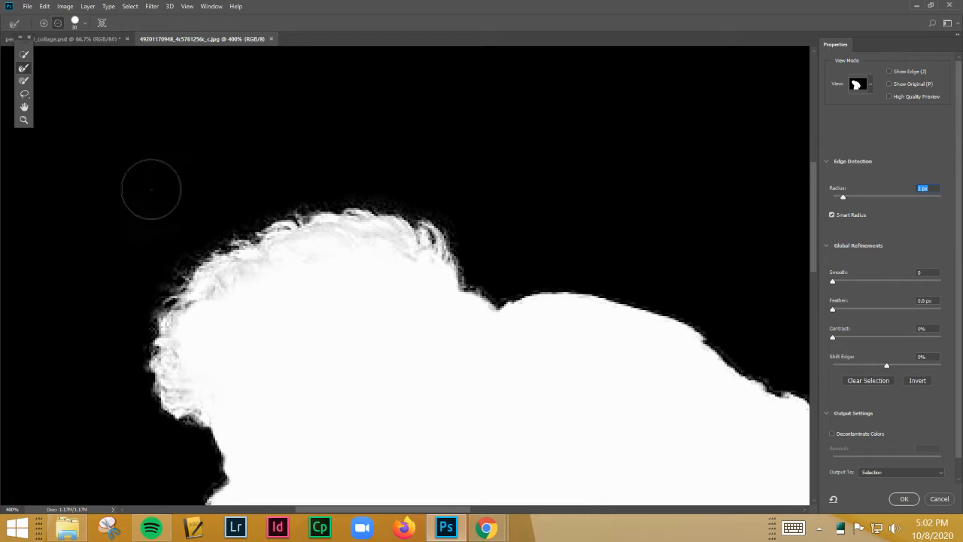
pyautogui.moveTo(248, 299)
pyautogui.mouseDown()
pyautogui.moveTo(204, 329)
pyautogui.moveTo(189, 377)
pyautogui.mouseUp()
pyautogui.moveTo(346, 259)
pyautogui.mouseDown()
pyautogui.moveTo(314, 256)
pyautogui.moveTo(280, 283)
pyautogui.moveTo(314, 263)
pyautogui.moveTo(299, 262)
pyautogui.moveTo(383, 254)
pyautogui.mouseUp()
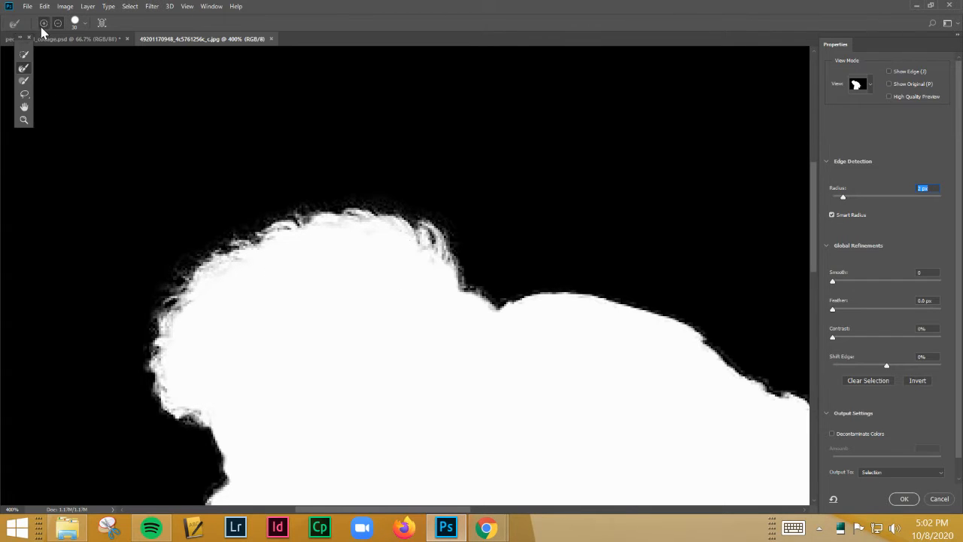
pyautogui.click(416, 280)
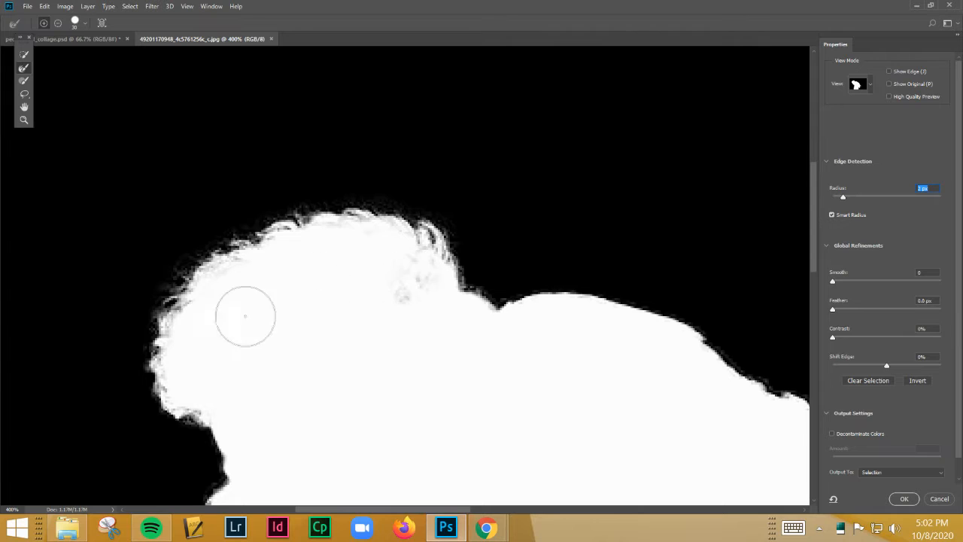
pyautogui.moveTo(246, 316); pyautogui.dragTo(204, 323)
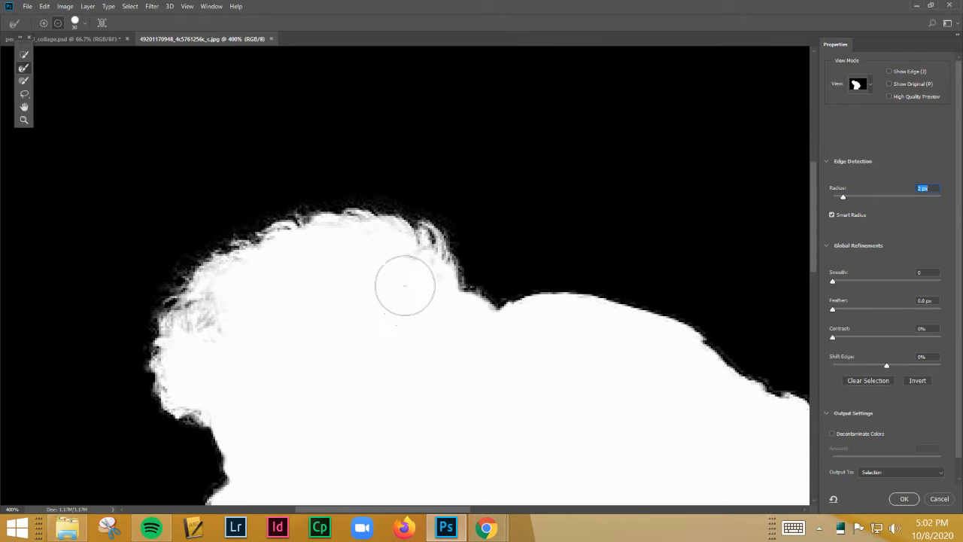
pyautogui.click(215, 322)
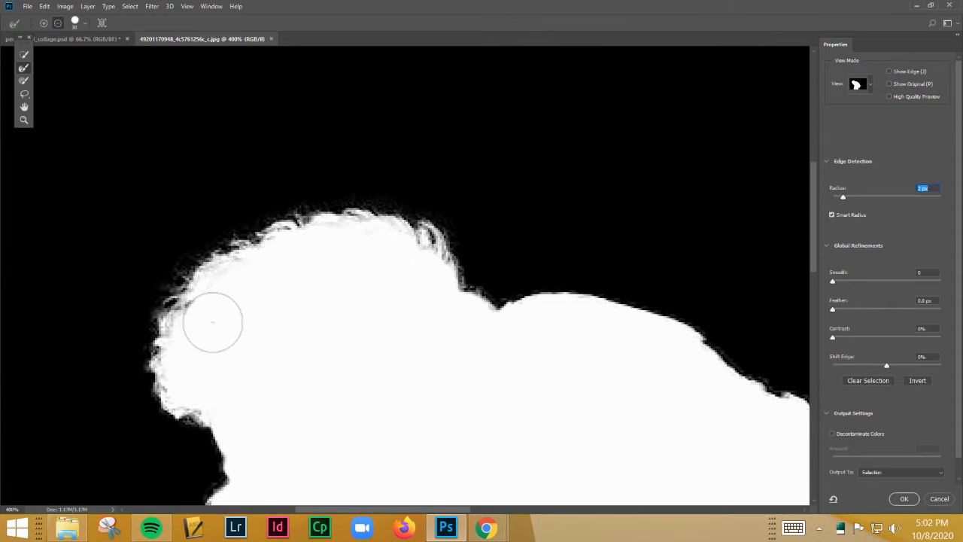
# - Output the refined selection as a Layer Mask and apply it
pyautogui.moveTo(497, 424)
pyautogui.mouseDown()
pyautogui.moveTo(393, 320)
pyautogui.moveTo(531, 378)
pyautogui.mouseUp()
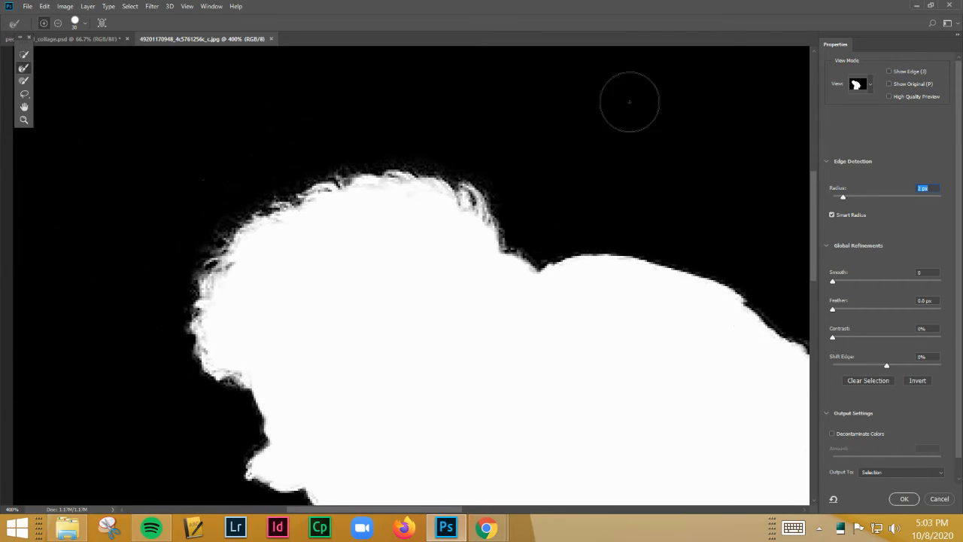
pyautogui.click(893, 472)
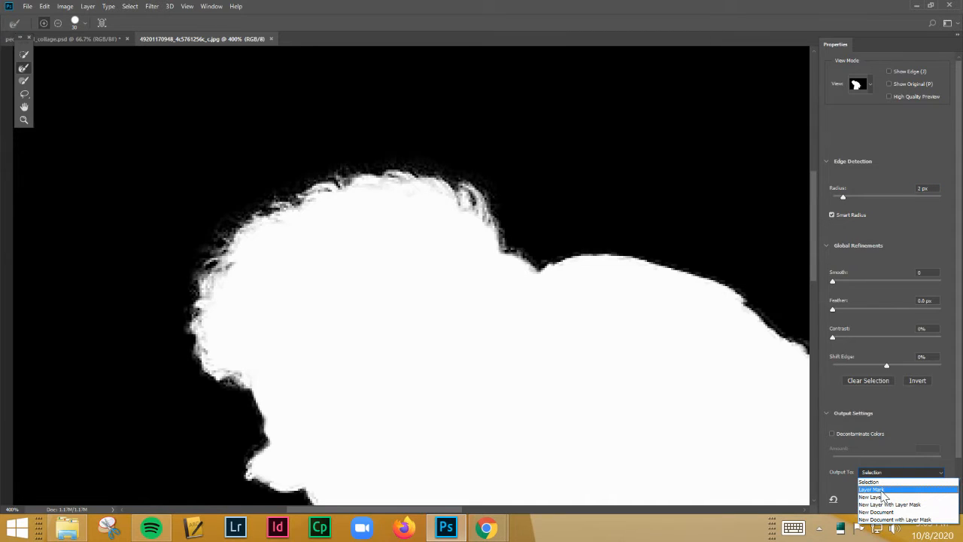
pyautogui.click(873, 489)
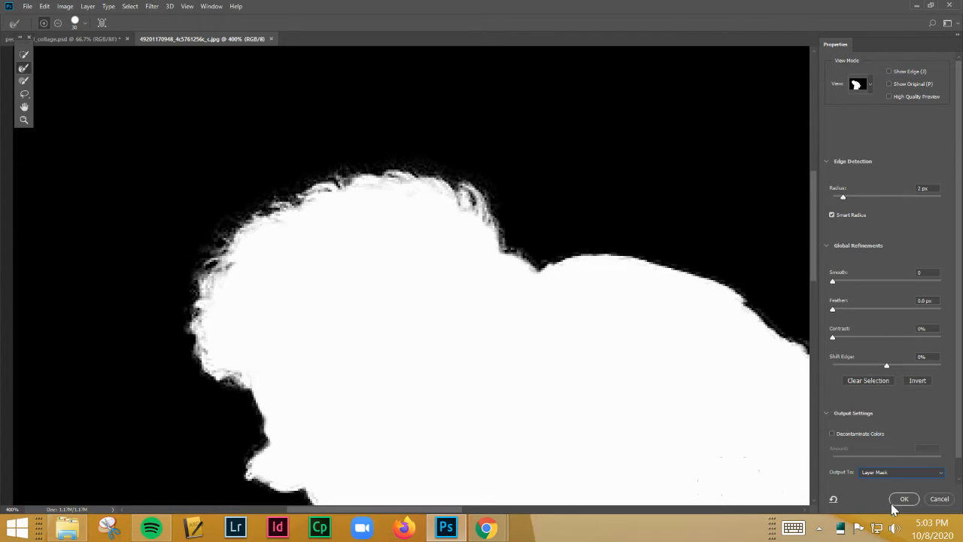
pyautogui.click(903, 499)
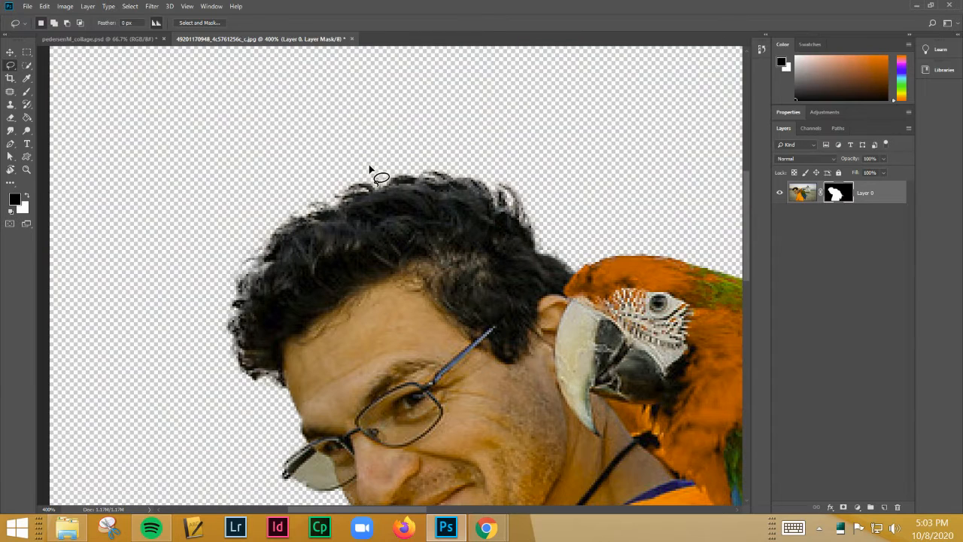
# - Copy the masked layer into the collage document and position the man and parrot slightly above the page centre
pyautogui.moveTo(794, 210); pyautogui.dragTo(417, 274)
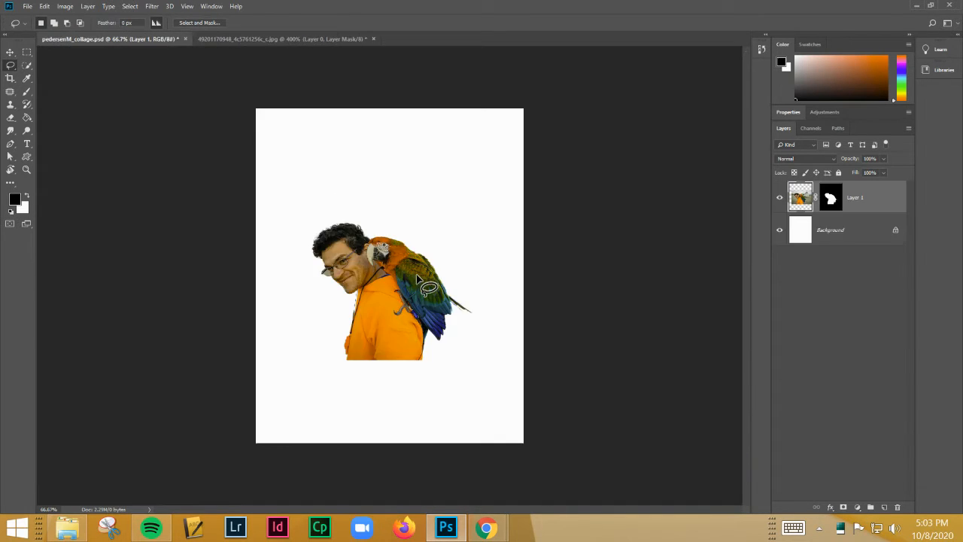
pyautogui.click(10, 54)
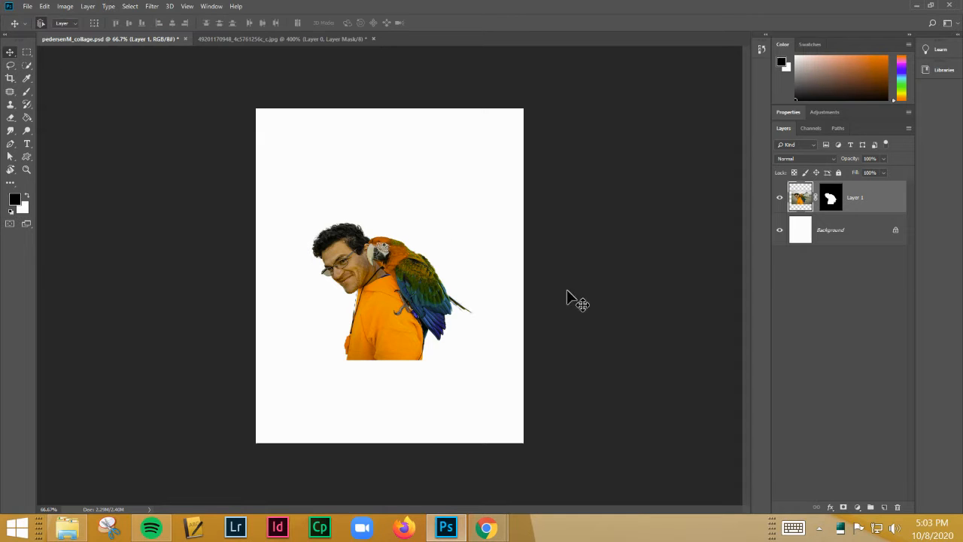
pyautogui.moveTo(398, 321)
pyautogui.mouseDown()
pyautogui.moveTo(474, 407)
pyautogui.moveTo(416, 373)
pyautogui.moveTo(405, 309)
pyautogui.mouseUp()
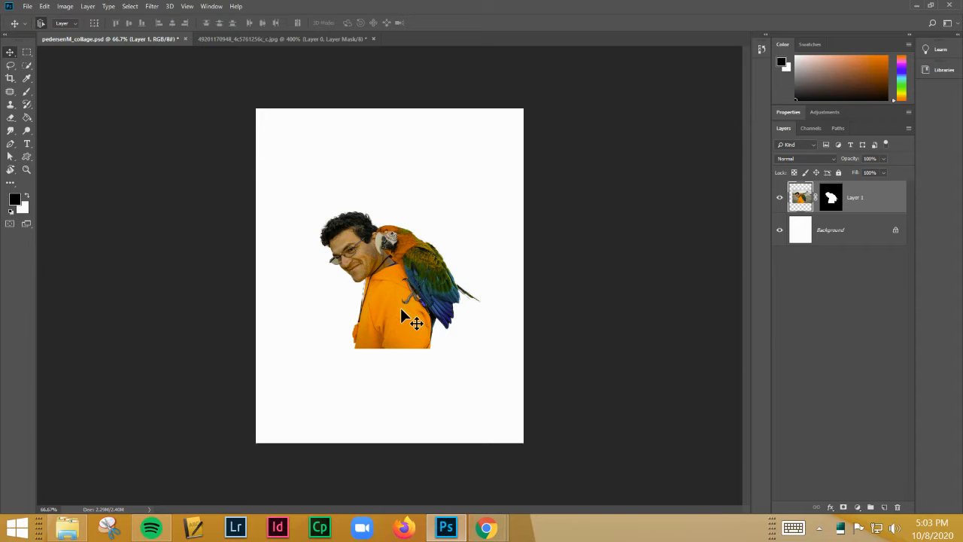
pyautogui.hotkey('ctrl', '+')
pyautogui.hotkey('ctrl', '+')
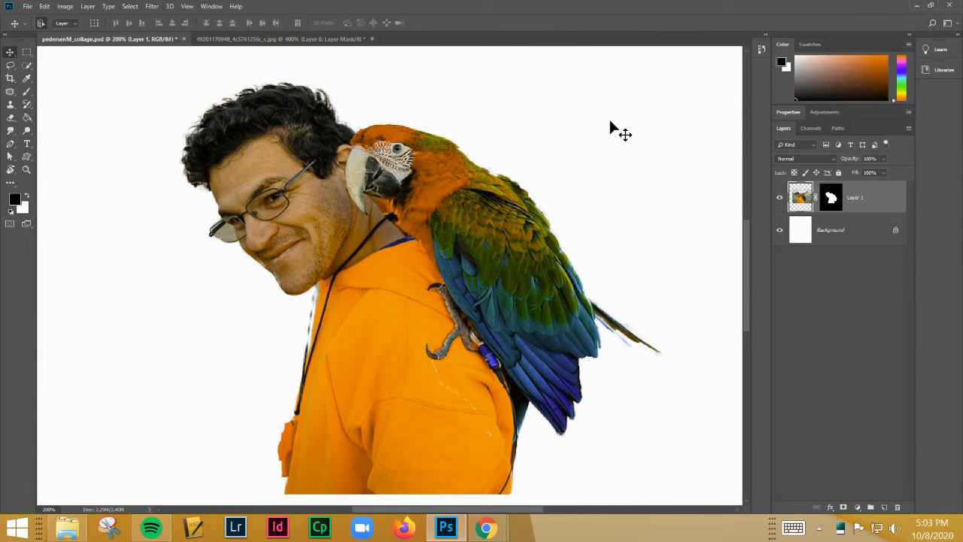
# - Examine the man's hair and the parrot's feather edges up close against the white page, then the whole composition
pyautogui.hotkey('ctrl', '+')
pyautogui.hotkey('ctrl', '+')
pyautogui.hotkey('ctrl', '+')
pyautogui.moveTo(529, 190); pyautogui.dragTo(325, 477)
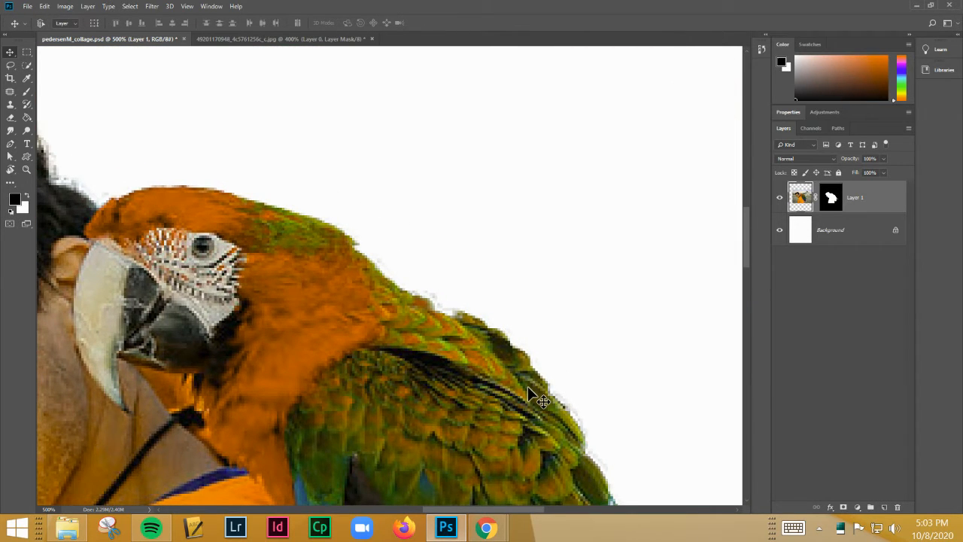
pyautogui.hotkey('ctrl', '-')
pyautogui.hotkey('ctrl', '-')
pyautogui.hotkey('ctrl', '+')
pyautogui.hotkey('ctrl', '-')
pyautogui.hotkey('ctrl', '-')
pyautogui.hotkey('ctrl', '-')
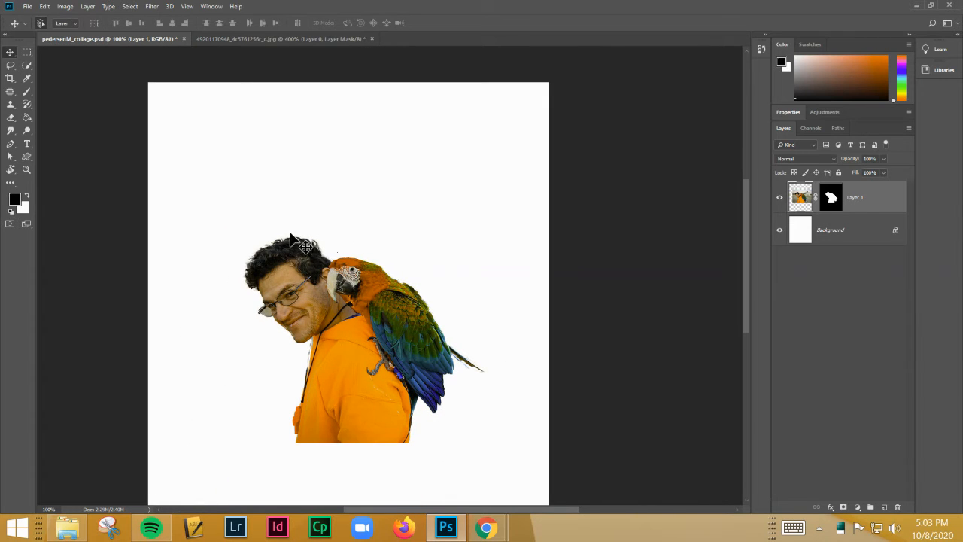
# - Choose a medium green foreground colour and fill the Background layer with it
pyautogui.click(800, 232)
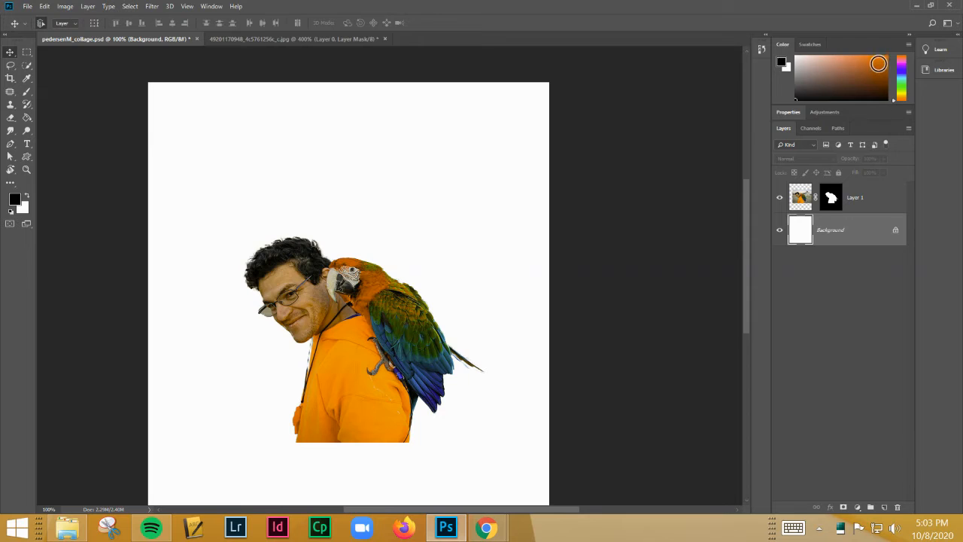
pyautogui.click(877, 58)
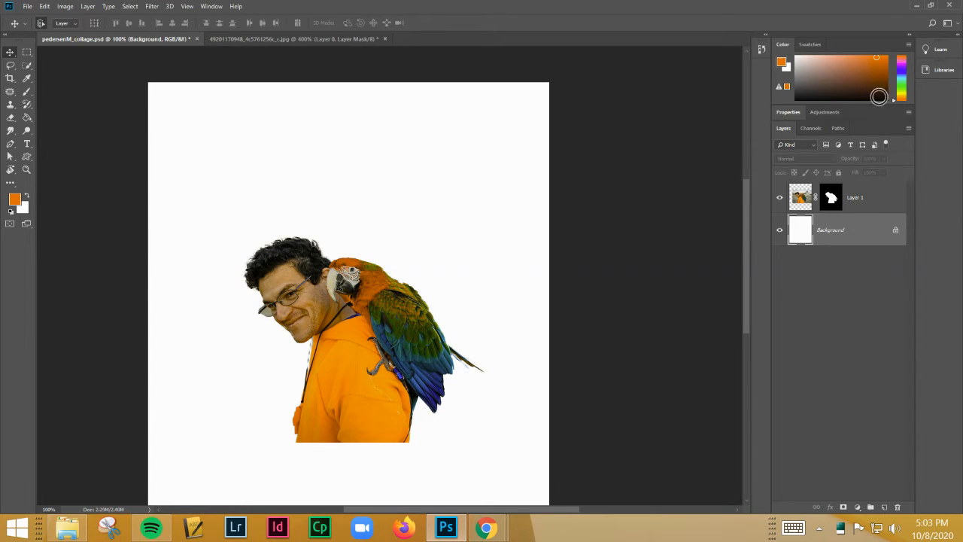
pyautogui.click(902, 90)
pyautogui.click(885, 69)
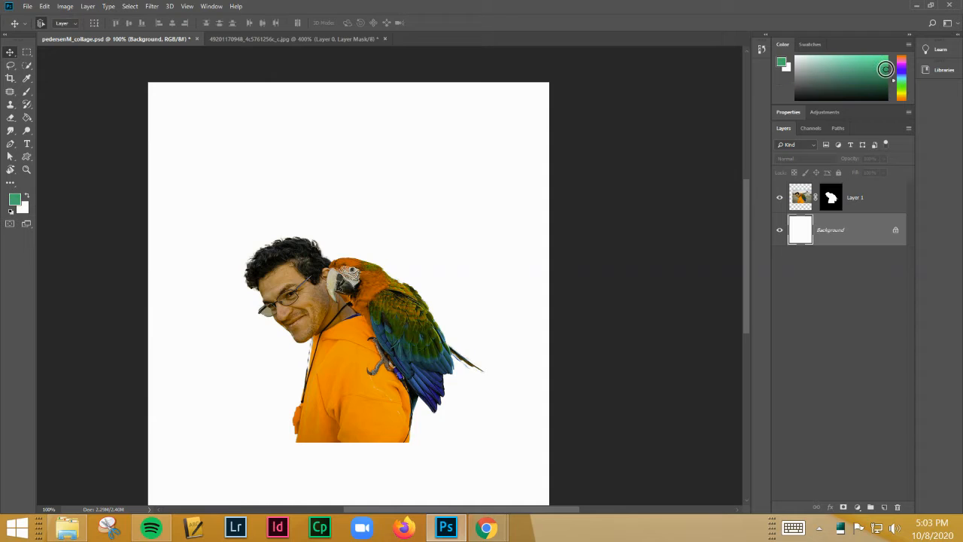
pyautogui.hotkey('alt', 'BackSpace')
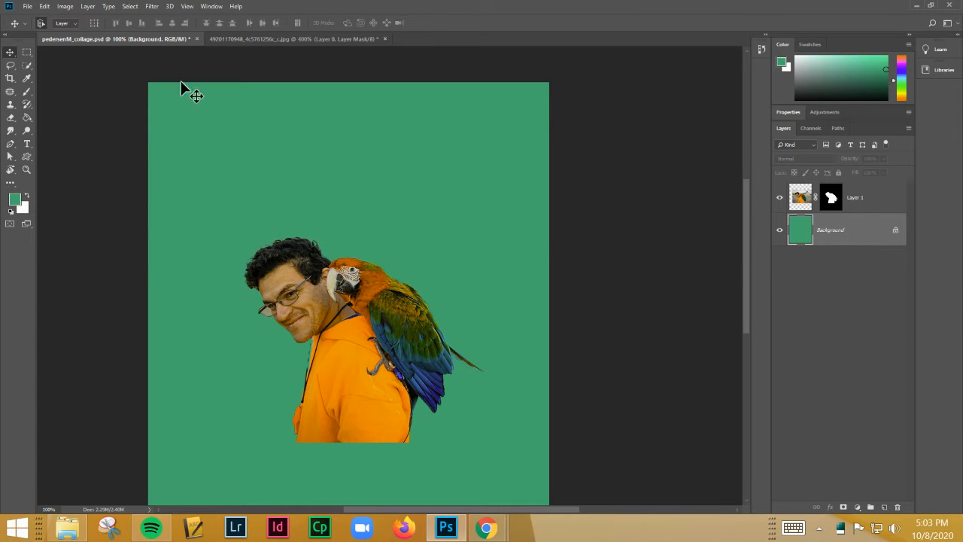
pyautogui.click(846, 200)
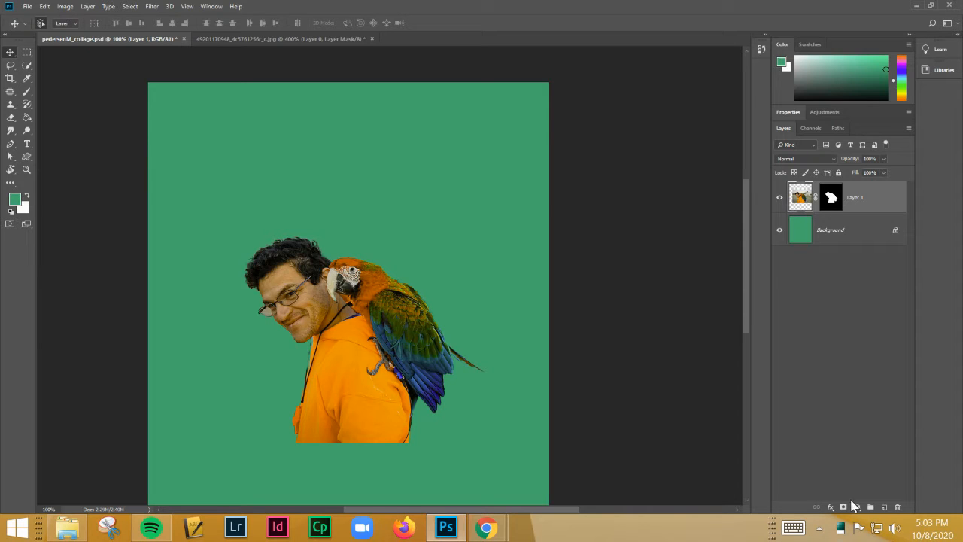
pyautogui.click(830, 508)
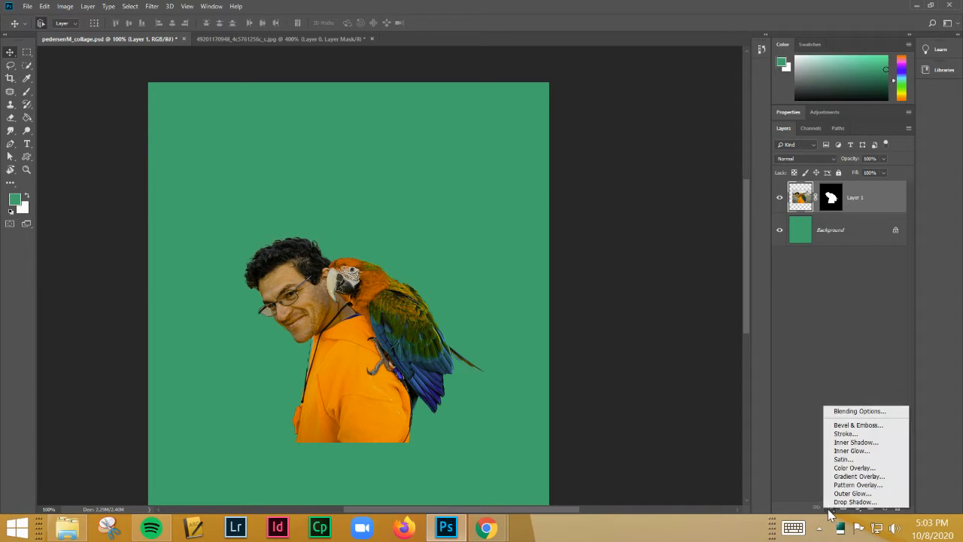
pyautogui.click(851, 435)
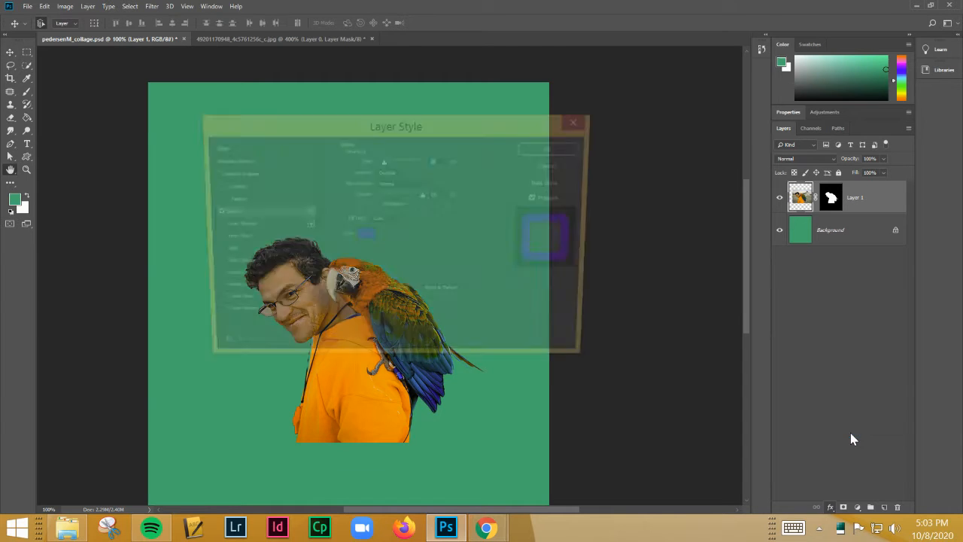
pyautogui.moveTo(440, 137); pyautogui.dragTo(673, 55)
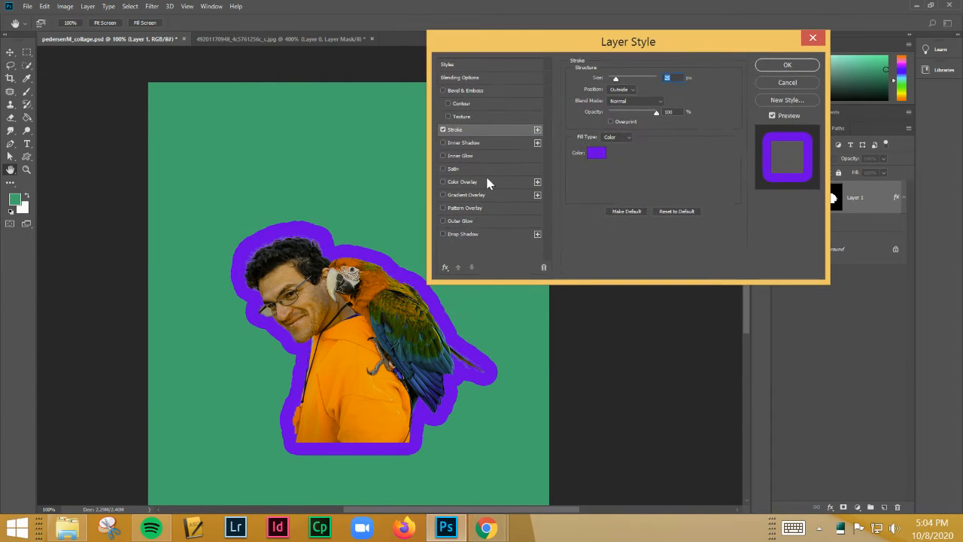
pyautogui.click(791, 83)
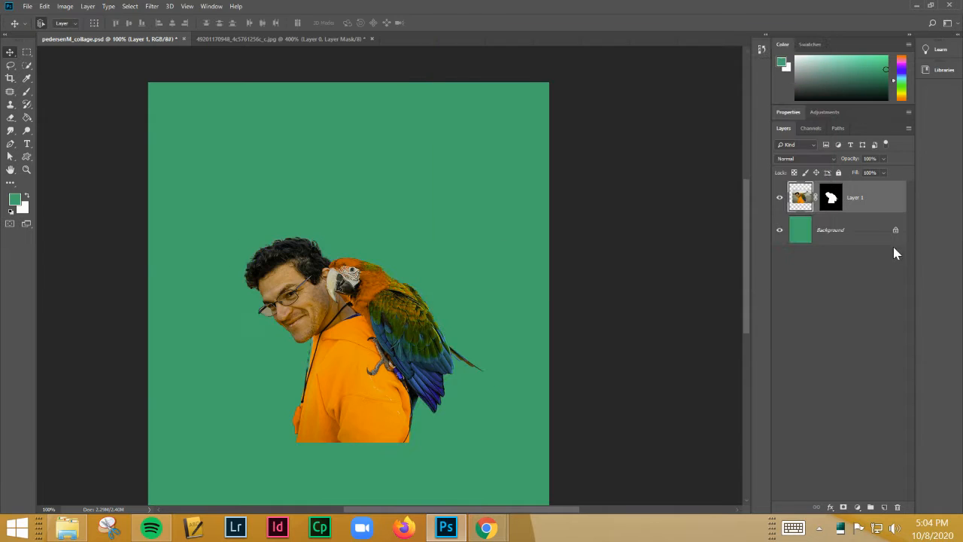
# - Convert the masked man-and-parrot layer to a Smart Object without any extra layer mask
pyautogui.rightClick(879, 206)
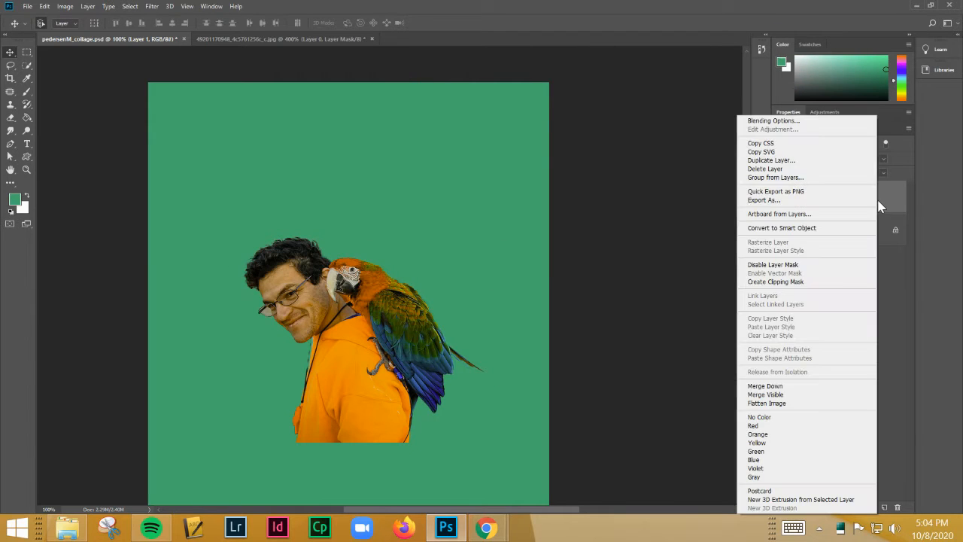
pyautogui.click(778, 228)
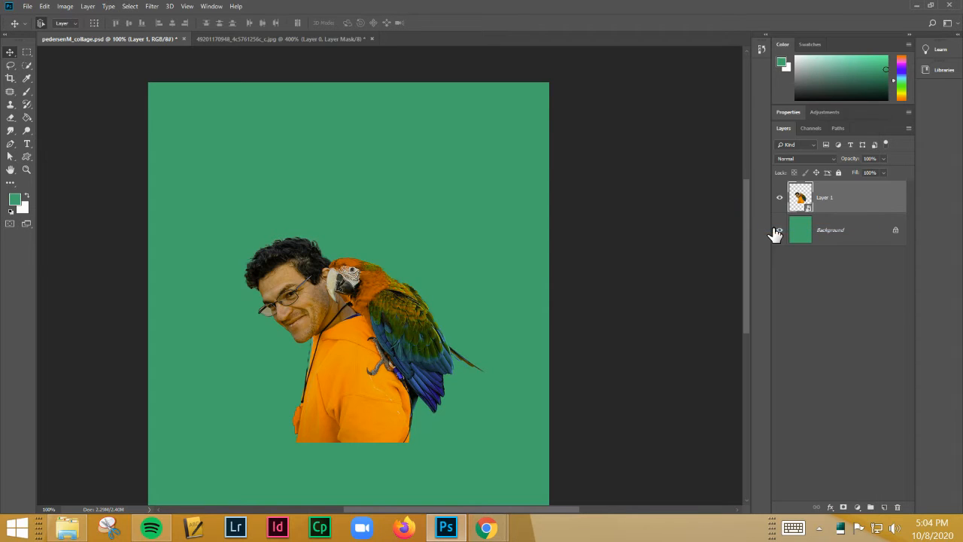
pyautogui.click(844, 508)
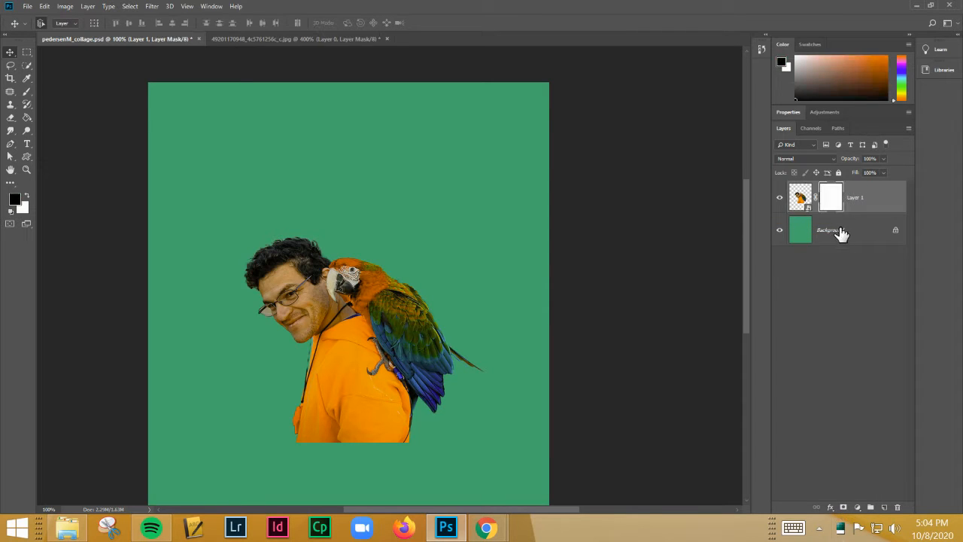
pyautogui.hotkey('ctrl', 'z')
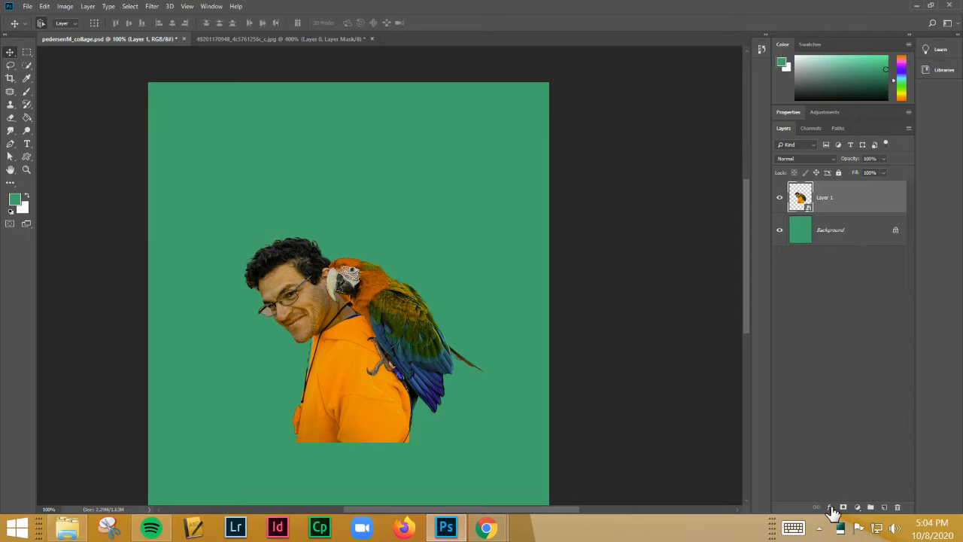
# - Add a Stroke effect to the man-and-parrot layer with a size of 6 px and white (ffffff) as its colour
pyautogui.click(831, 507)
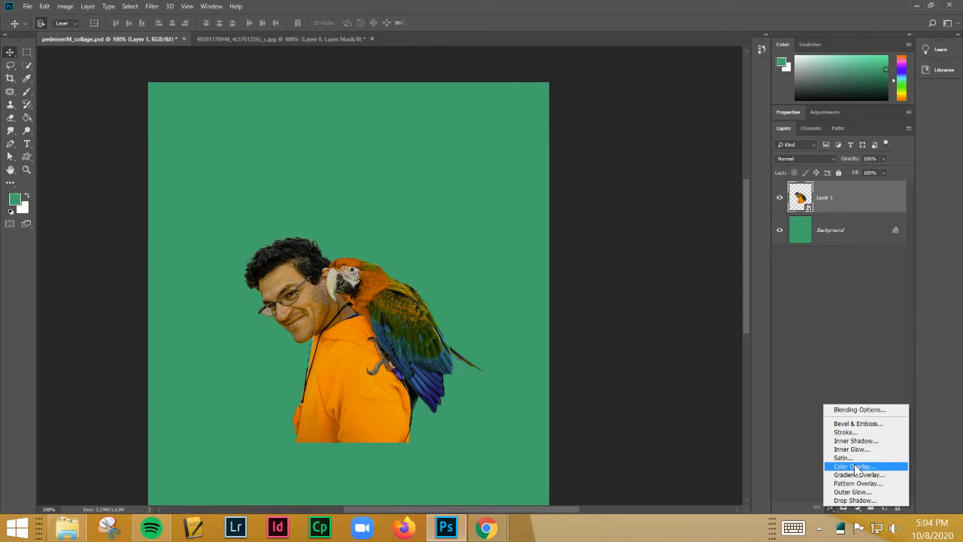
pyautogui.click(855, 432)
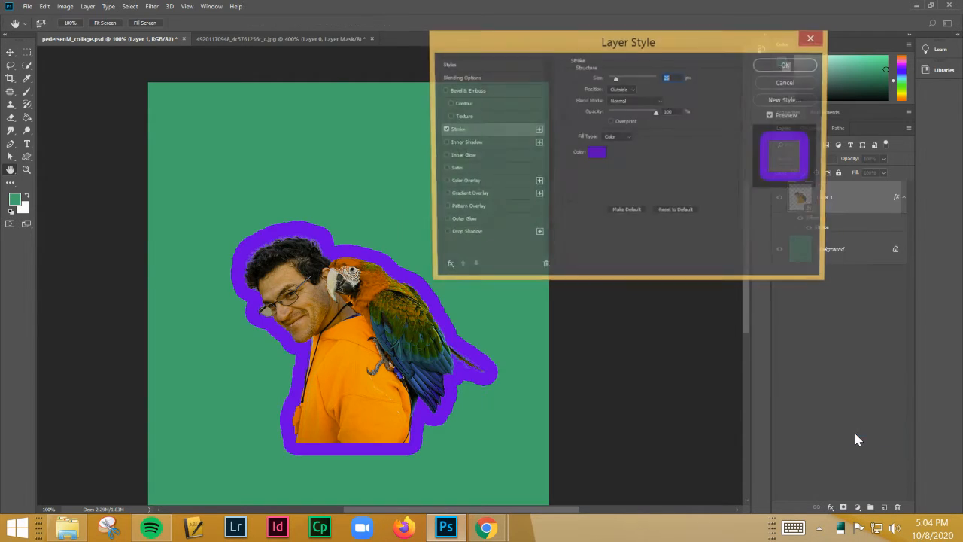
pyautogui.moveTo(609, 81); pyautogui.dragTo(611, 81)
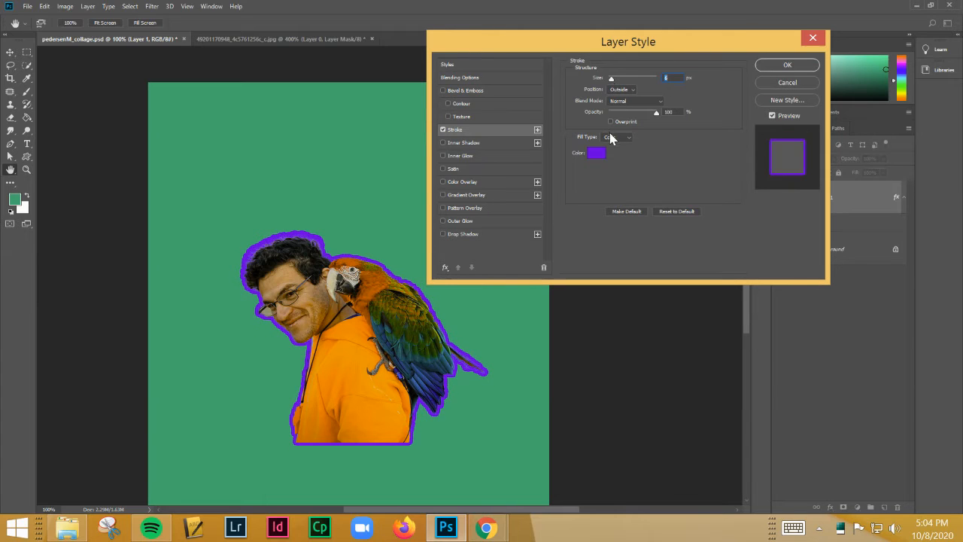
pyautogui.click(599, 155)
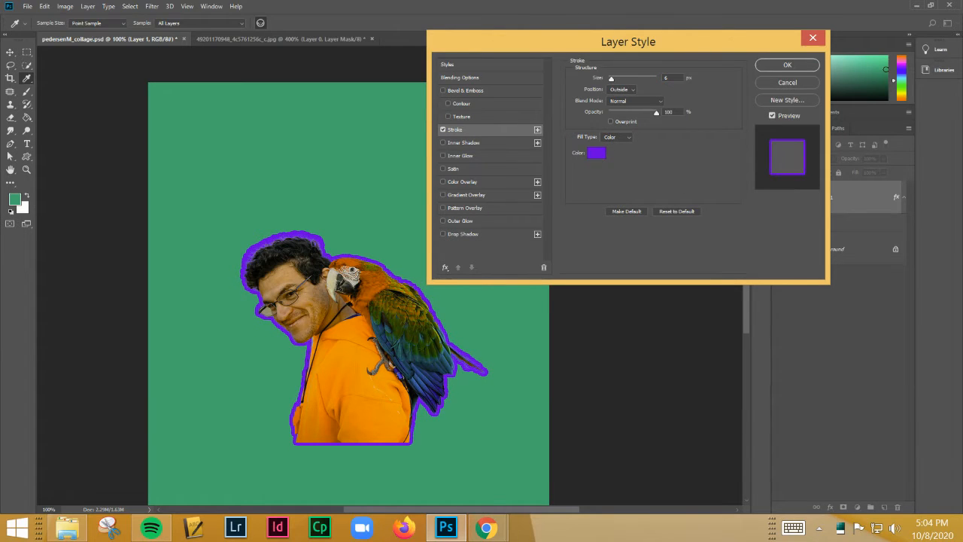
pyautogui.moveTo(647, 327)
pyautogui.mouseDown()
pyautogui.moveTo(565, 305)
pyautogui.moveTo(547, 290)
pyautogui.mouseUp()
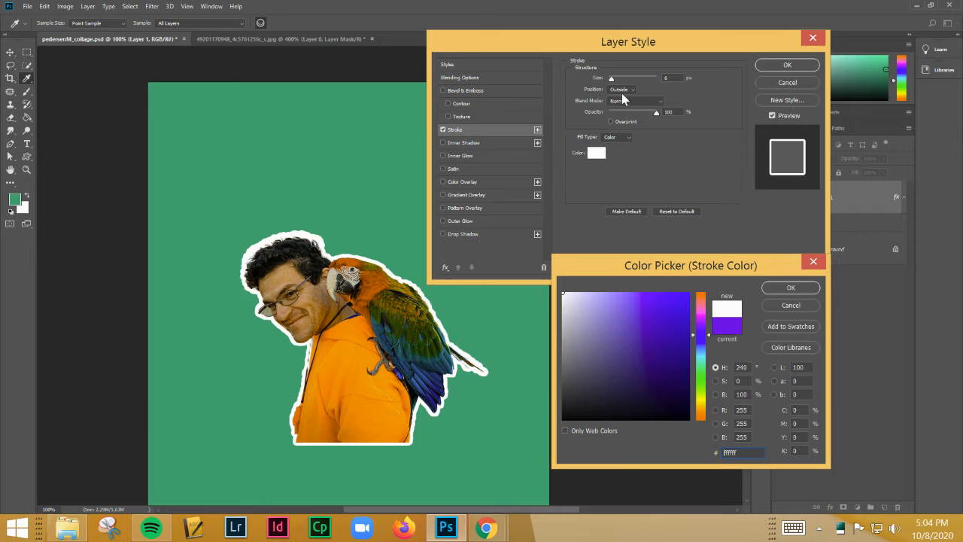
pyautogui.click(791, 289)
# - Set the white stroke's size to about 8 px with its position Outside, and apply the layer style
pyautogui.moveTo(612, 80); pyautogui.dragTo(613, 81)
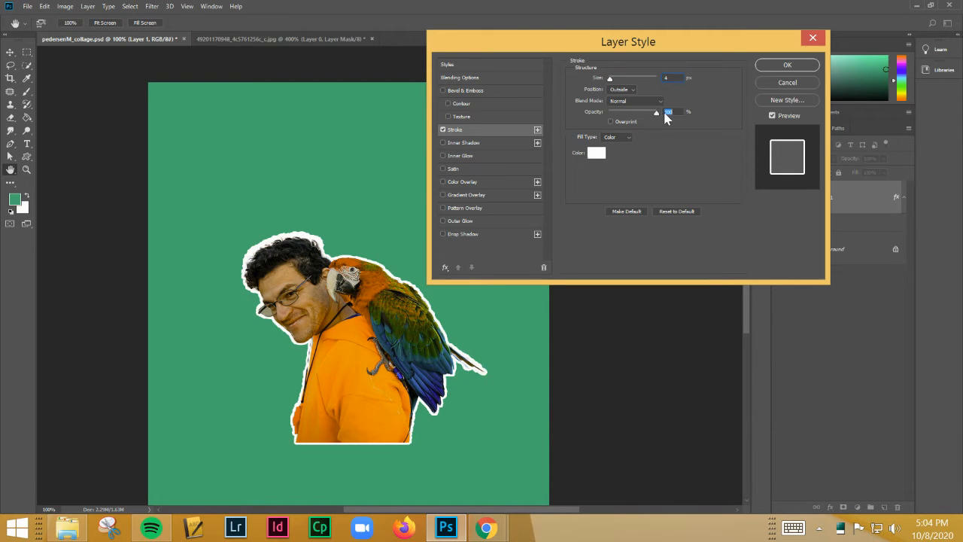
pyautogui.click(629, 90)
pyautogui.click(616, 91)
pyautogui.moveTo(609, 80); pyautogui.dragTo(613, 80)
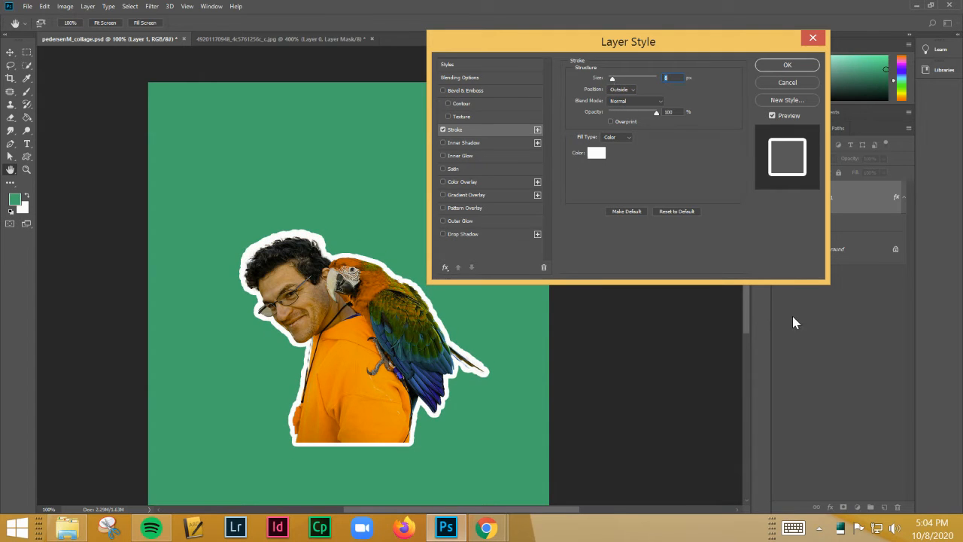
pyautogui.click(787, 66)
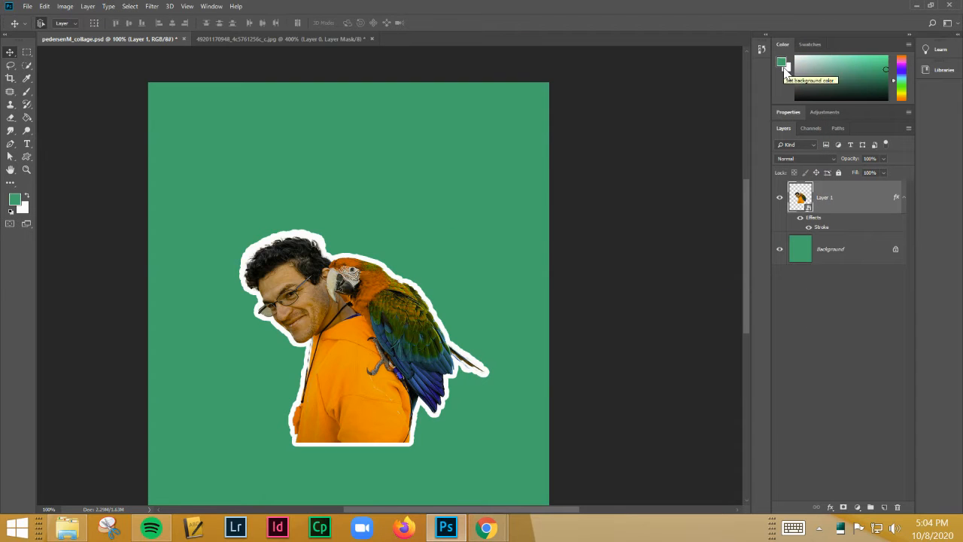
# - Add a Drop Shadow to the man-and-parrot layer, cast down and to the left with a distance of about 19 px
pyautogui.hotkey('ctrl', '+')
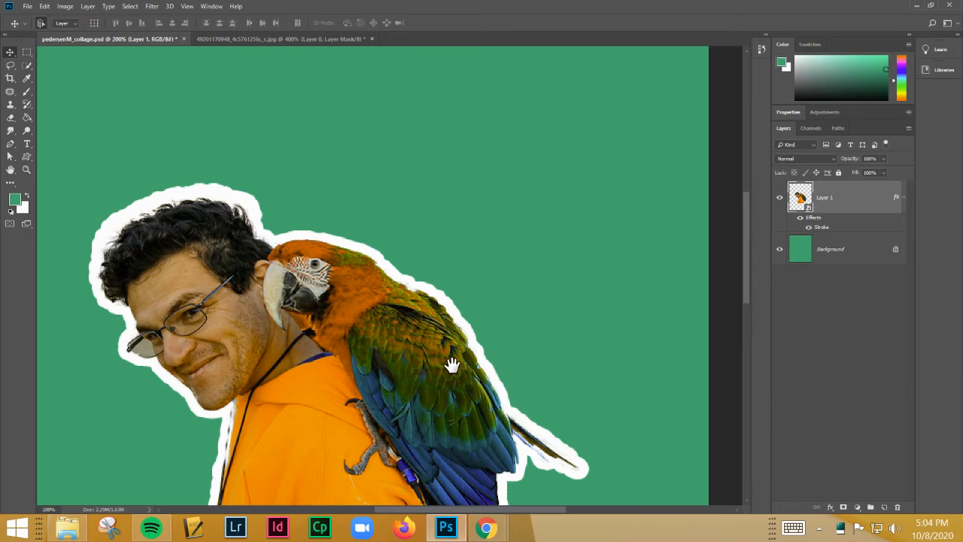
pyautogui.moveTo(454, 364); pyautogui.dragTo(585, 178)
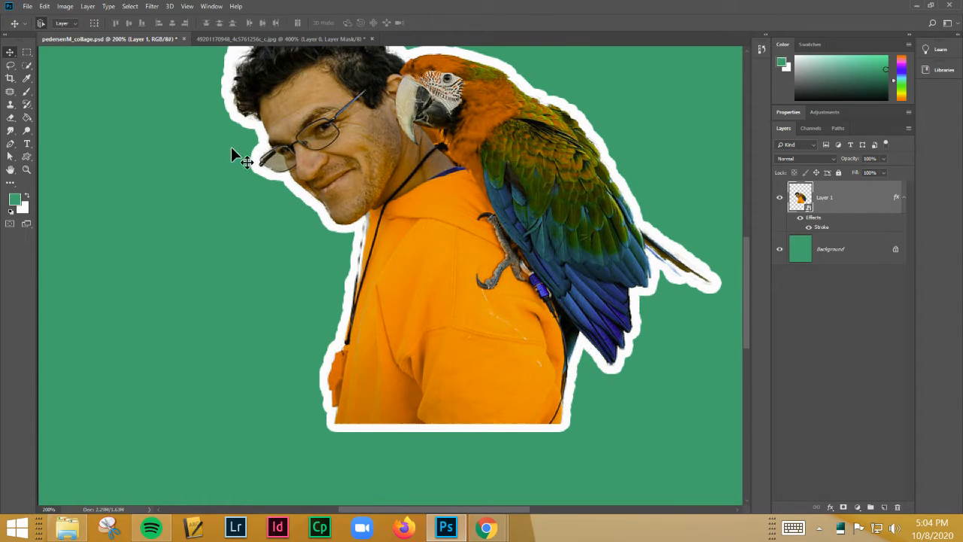
pyautogui.click(830, 507)
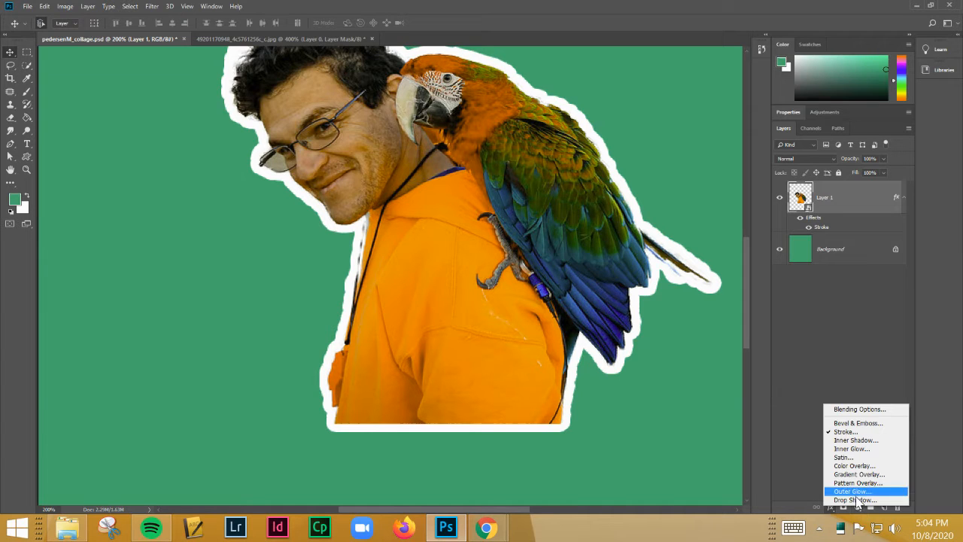
pyautogui.click(857, 500)
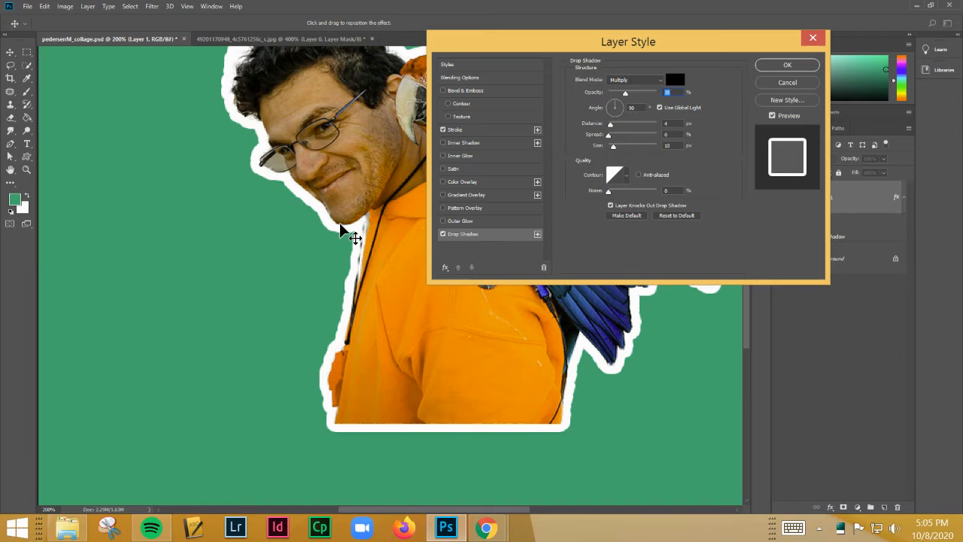
pyautogui.moveTo(341, 224); pyautogui.dragTo(347, 196)
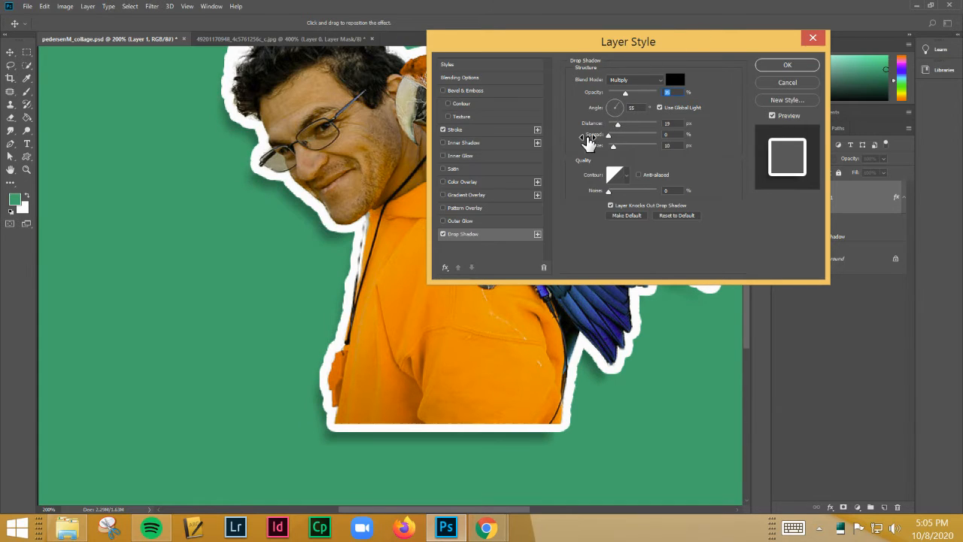
# - Try a hard-edged drop shadow with an angle of 39°, a distance of 23 px and a size of 0 px
pyautogui.moveTo(618, 125)
pyautogui.mouseDown()
pyautogui.moveTo(609, 130)
pyautogui.moveTo(662, 124)
pyautogui.moveTo(629, 125)
pyautogui.moveTo(613, 105)
pyautogui.moveTo(621, 108)
pyautogui.mouseUp()
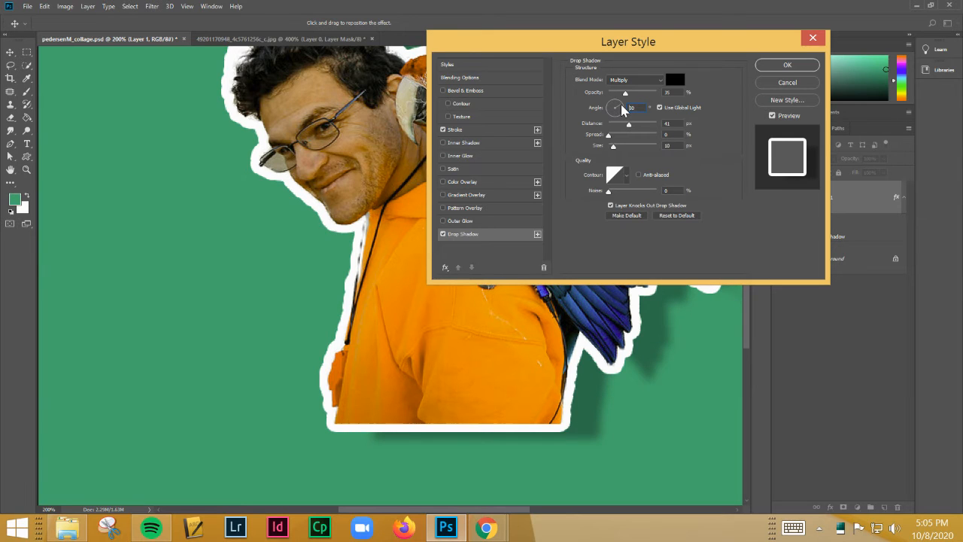
pyautogui.moveTo(351, 279)
pyautogui.mouseDown()
pyautogui.moveTo(360, 279)
pyautogui.moveTo(356, 267)
pyautogui.moveTo(369, 280)
pyautogui.moveTo(376, 273)
pyautogui.moveTo(364, 263)
pyautogui.moveTo(340, 268)
pyautogui.mouseUp()
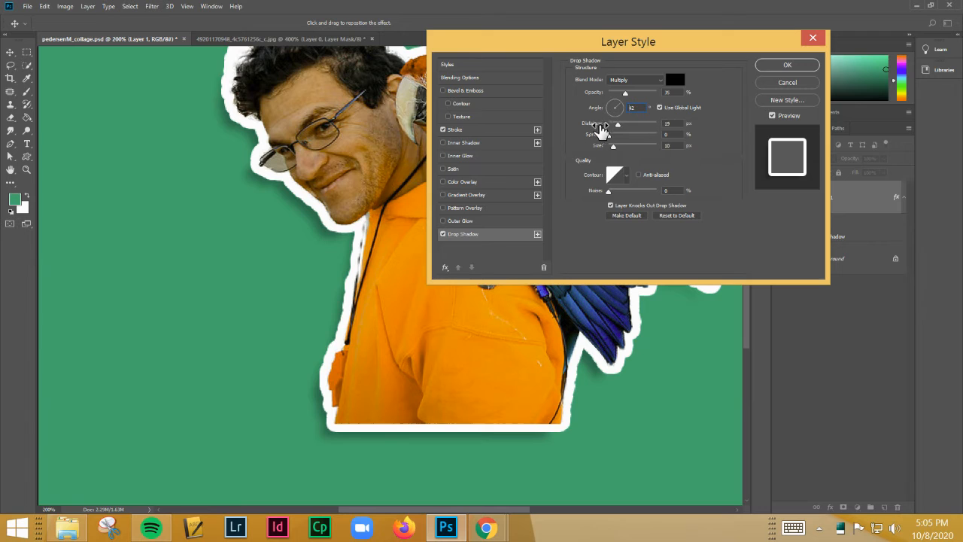
pyautogui.moveTo(615, 145); pyautogui.dragTo(614, 145)
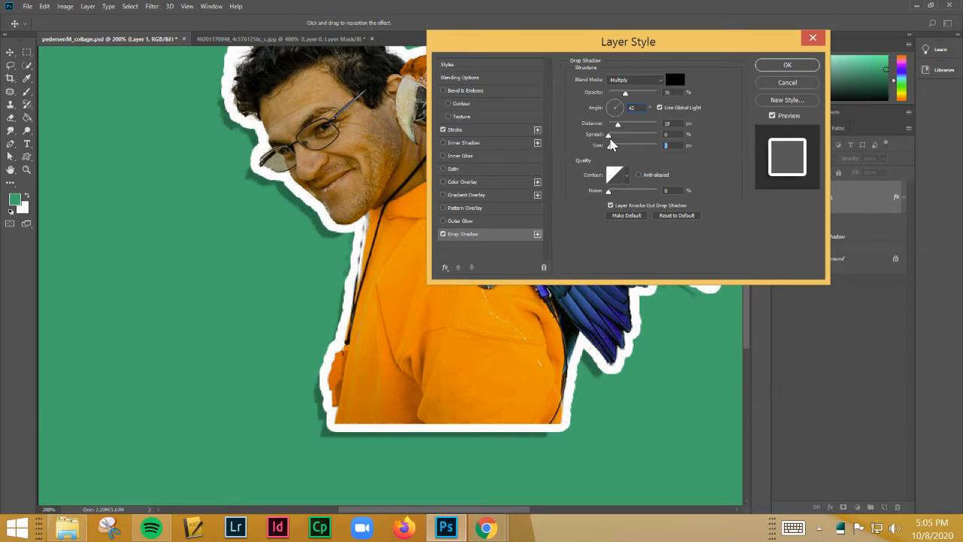
pyautogui.moveTo(310, 212); pyautogui.dragTo(367, 190)
pyautogui.write('0')
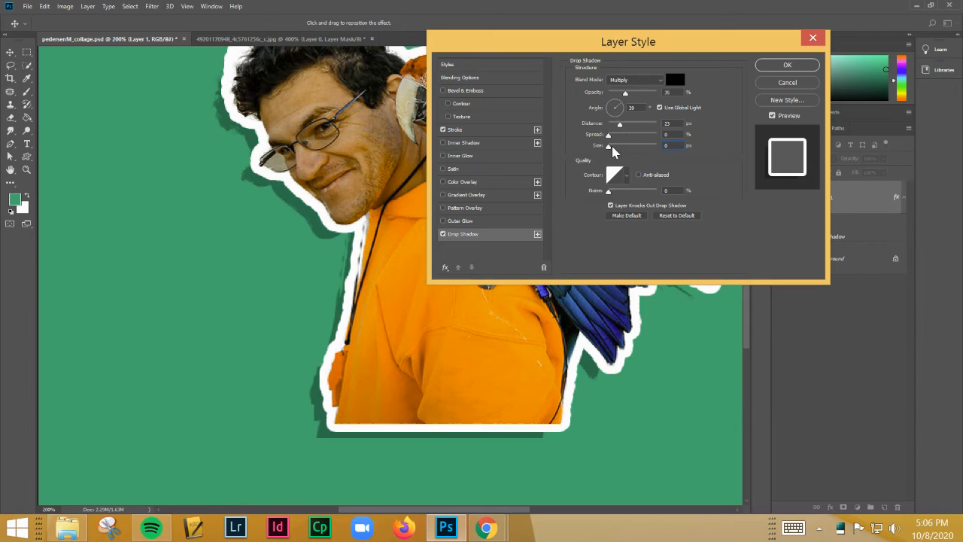
# - Soften and tighten the drop shadow with an angle of 41°, a distance of 13 px and a size of about 5 px
pyautogui.moveTo(609, 151); pyautogui.dragTo(619, 131)
pyautogui.click(625, 104)
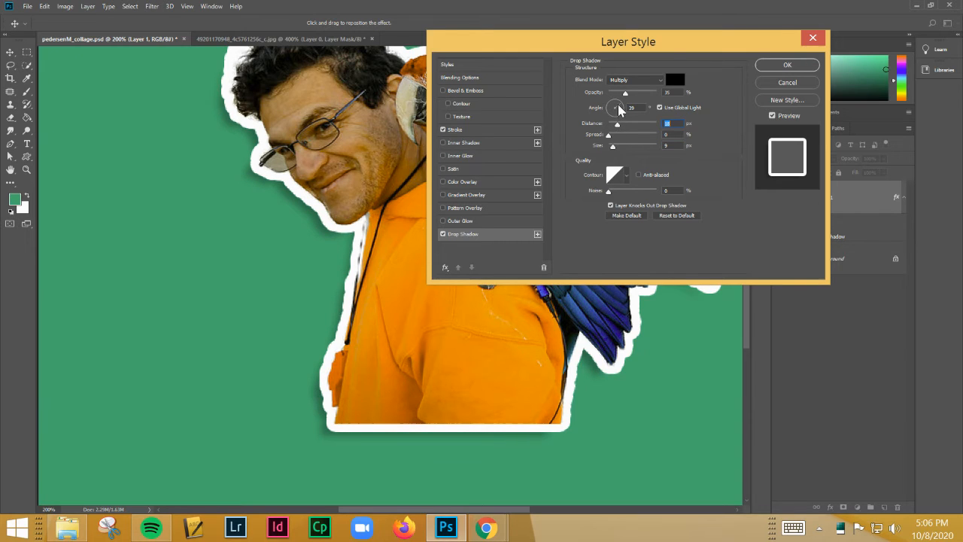
pyautogui.moveTo(298, 229)
pyautogui.mouseDown()
pyautogui.moveTo(292, 220)
pyautogui.moveTo(305, 231)
pyautogui.mouseUp()
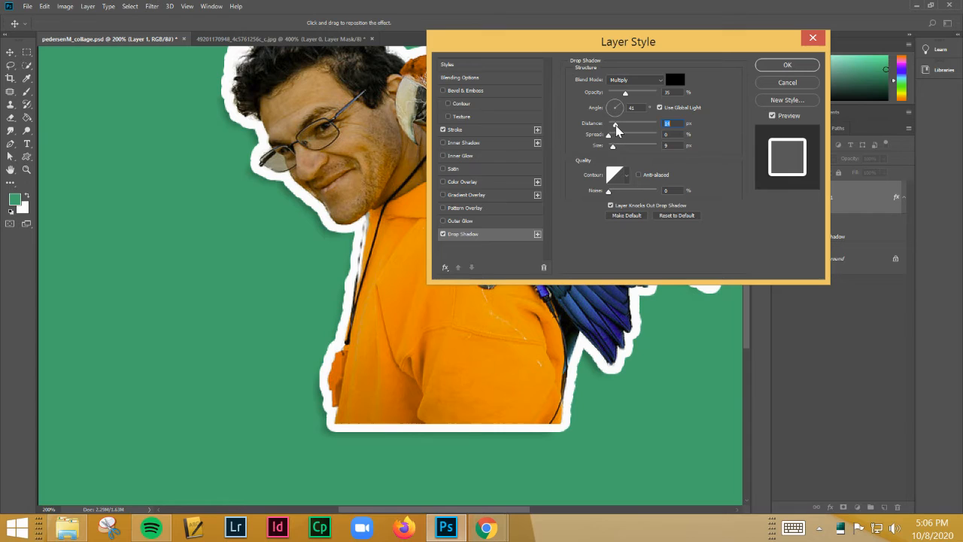
pyautogui.moveTo(615, 130); pyautogui.dragTo(612, 148)
pyautogui.moveTo(314, 268); pyautogui.dragTo(211, 331)
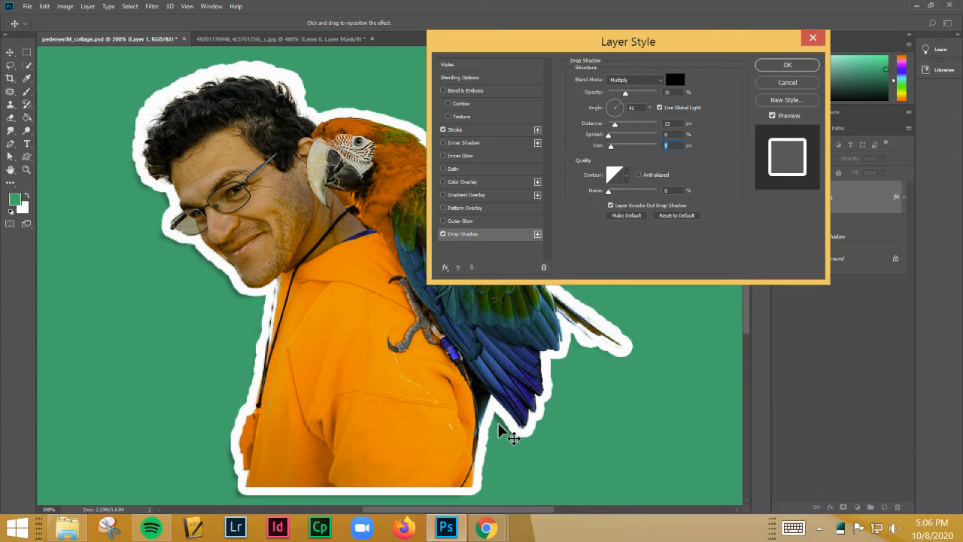
# - Apply the drop shadow settings and add a layer mask to the man-and-parrot layer
pyautogui.click(788, 65)
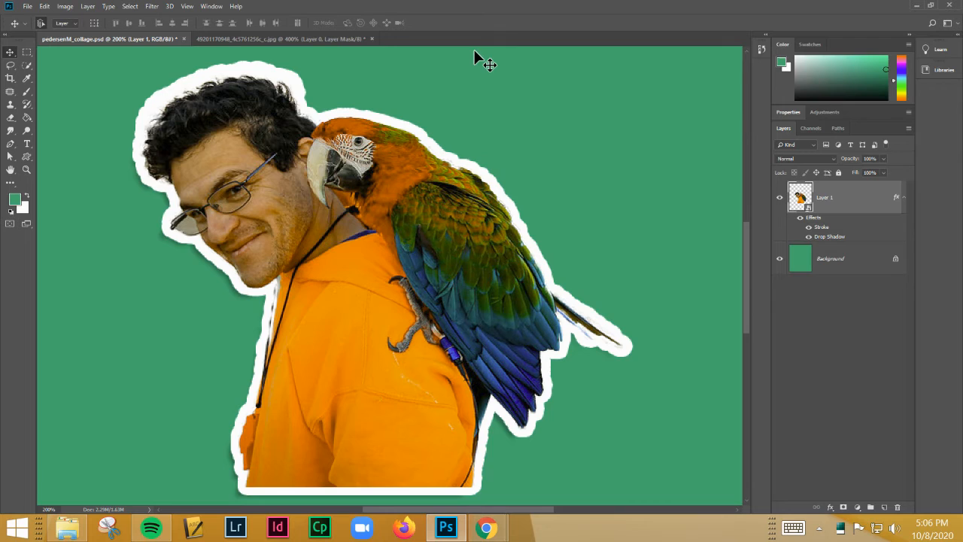
pyautogui.hotkey('ctrl', '-')
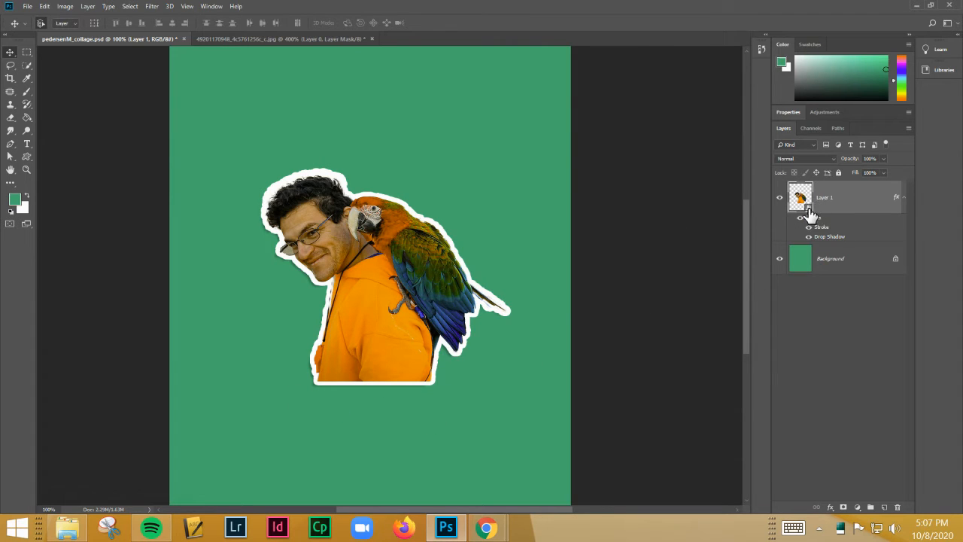
pyautogui.click(843, 508)
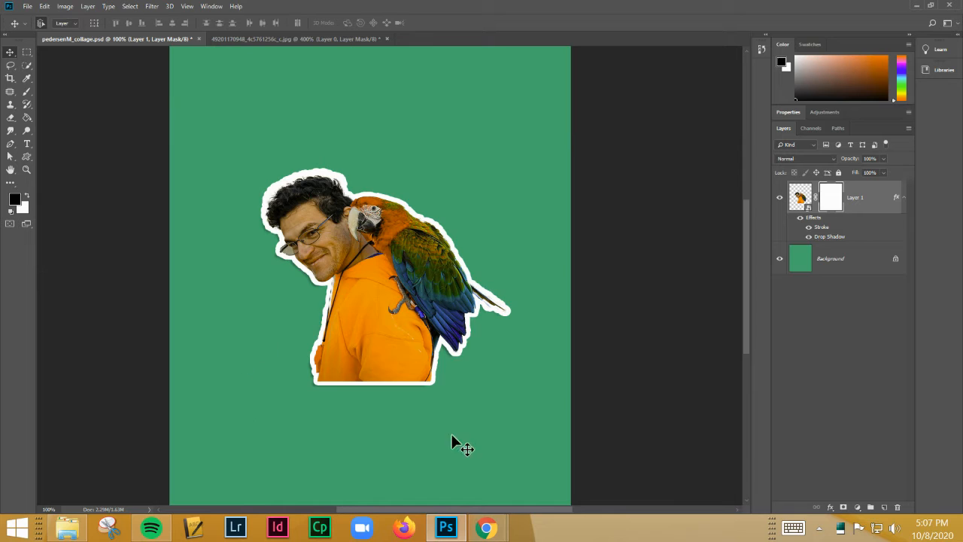
# - Make a circular selection over the lower part of the orange hoodie with the Elliptical Marquee tool
pyautogui.click(29, 54)
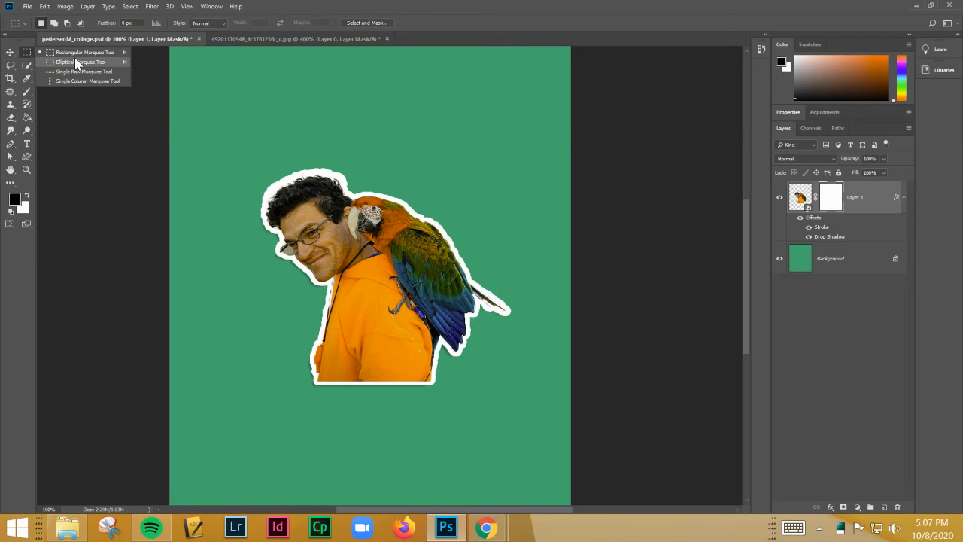
pyautogui.click(78, 63)
pyautogui.moveTo(263, 329); pyautogui.dragTo(577, 418)
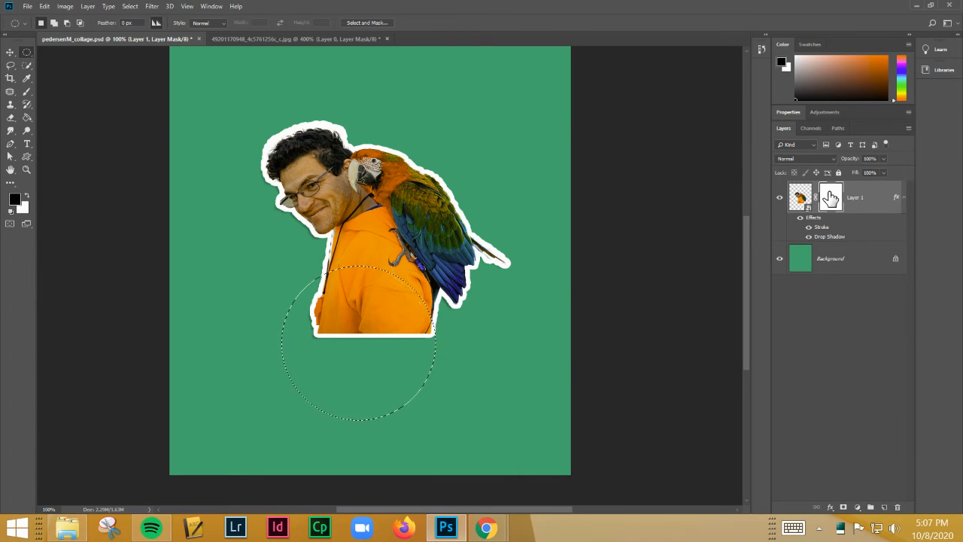
# - Paint the circular selection black on the layer mask with a 900 px brush to cut the hoodie's bottom into an arc, and deselect
pyautogui.click(27, 91)
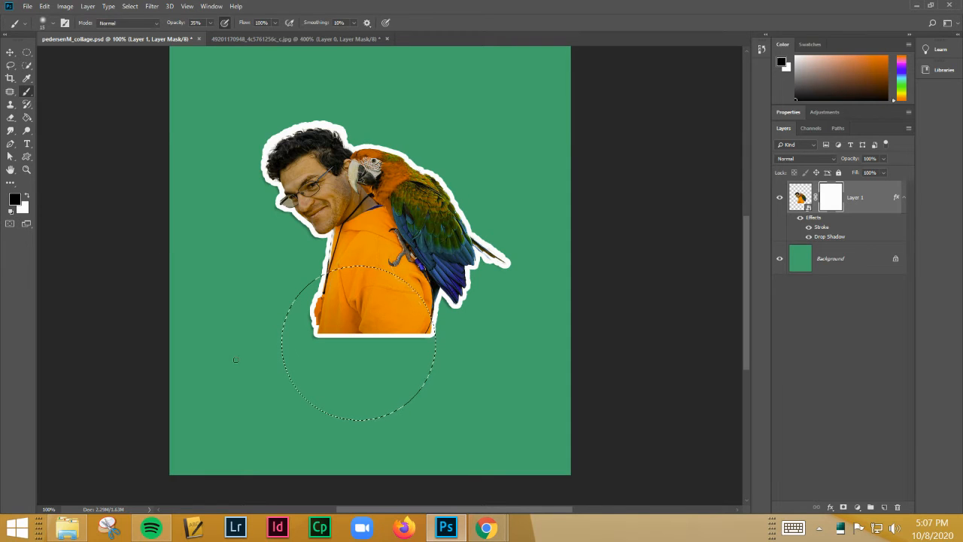
pyautogui.press(']')
pyautogui.press(']')
pyautogui.press(']')
pyautogui.press(']')
pyautogui.press(']')
pyautogui.press(']')
pyautogui.press(']')
pyautogui.press(']')
pyautogui.press(']')
pyautogui.press(']')
pyautogui.press(']')
pyautogui.press(']')
pyautogui.press(']')
pyautogui.press(']')
pyautogui.press(']')
pyautogui.press(']')
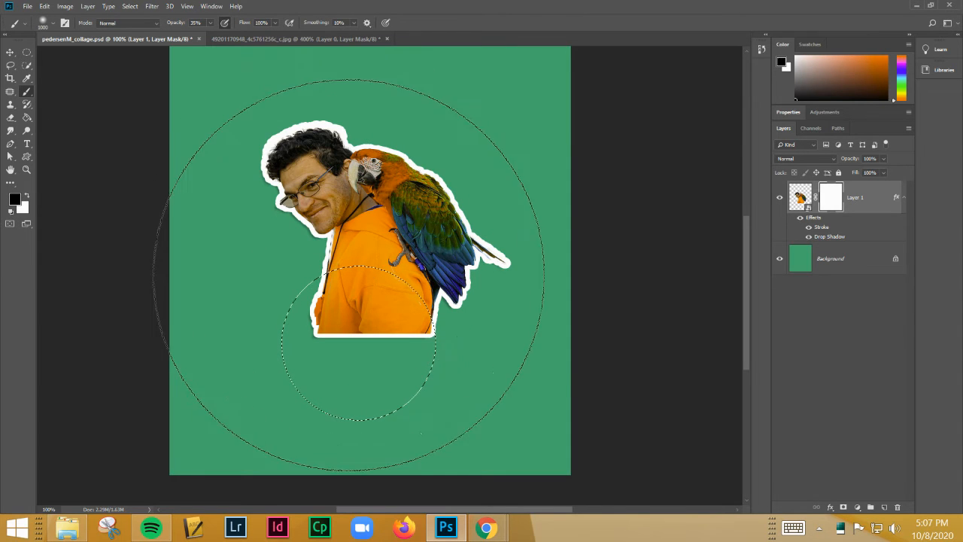
pyautogui.press('[')
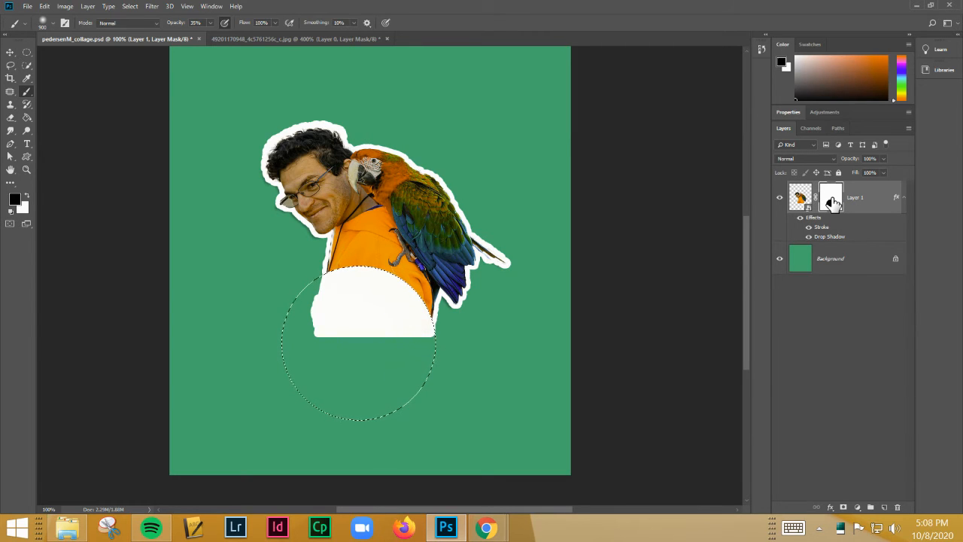
pyautogui.hotkey('alt', 'BackSpace')
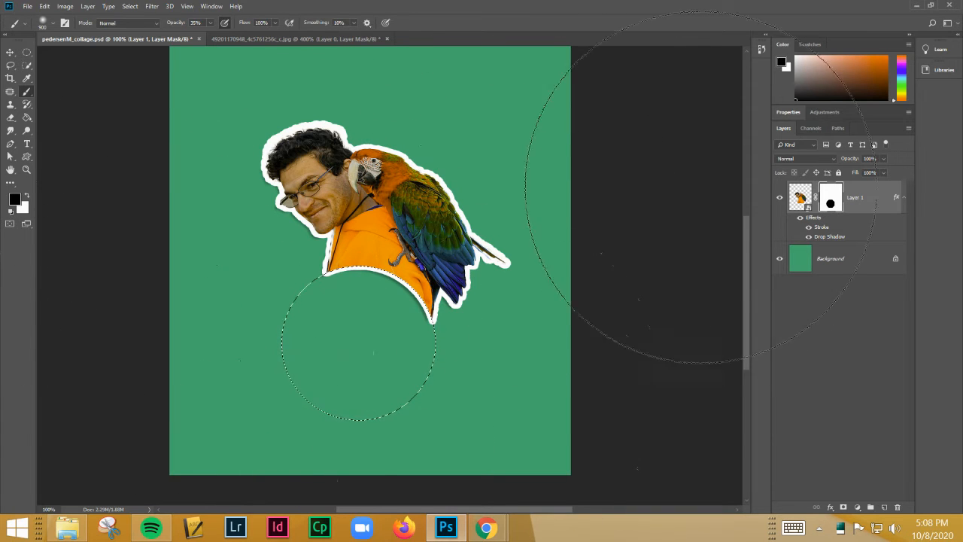
pyautogui.click(25, 53)
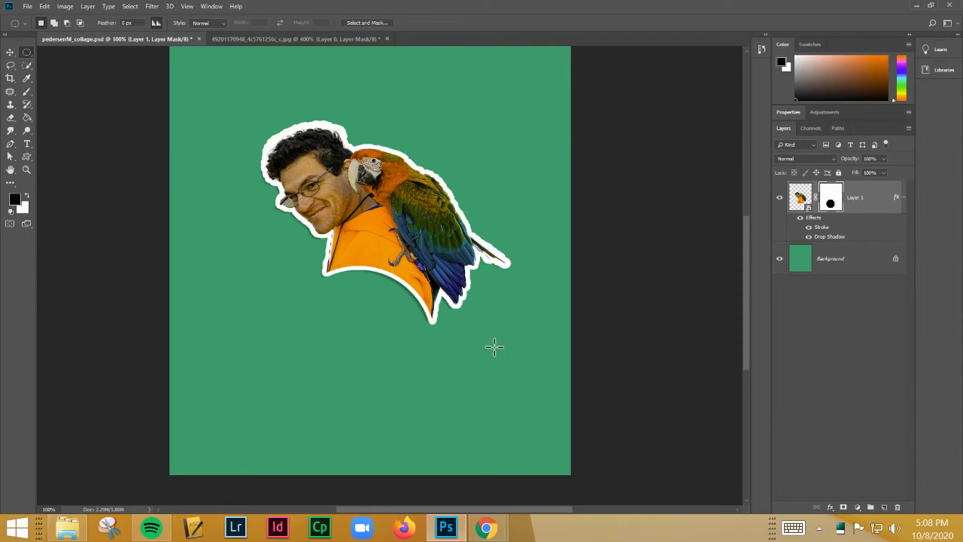
pyautogui.hotkey('ctrl', '+')
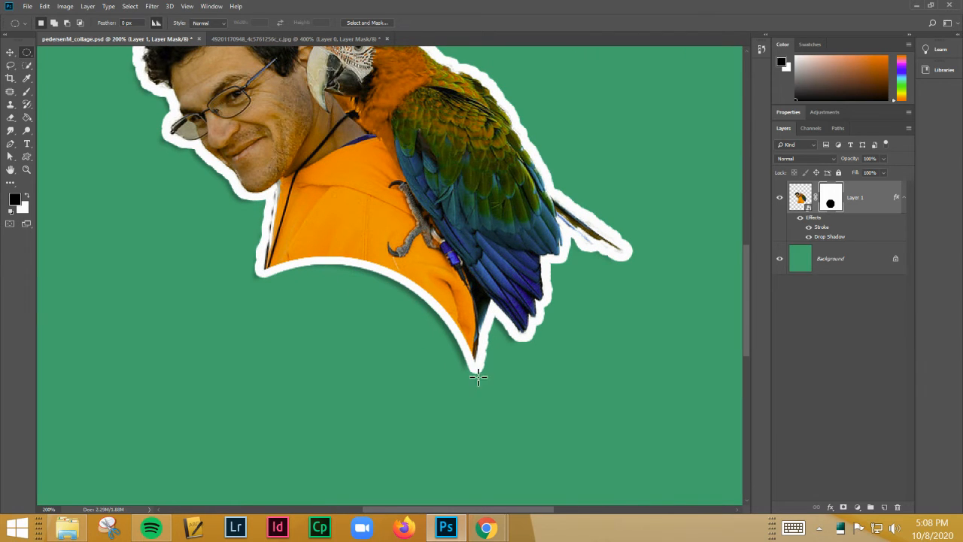
pyautogui.hotkey('ctrl', '-')
pyautogui.hotkey('ctrl', '-')
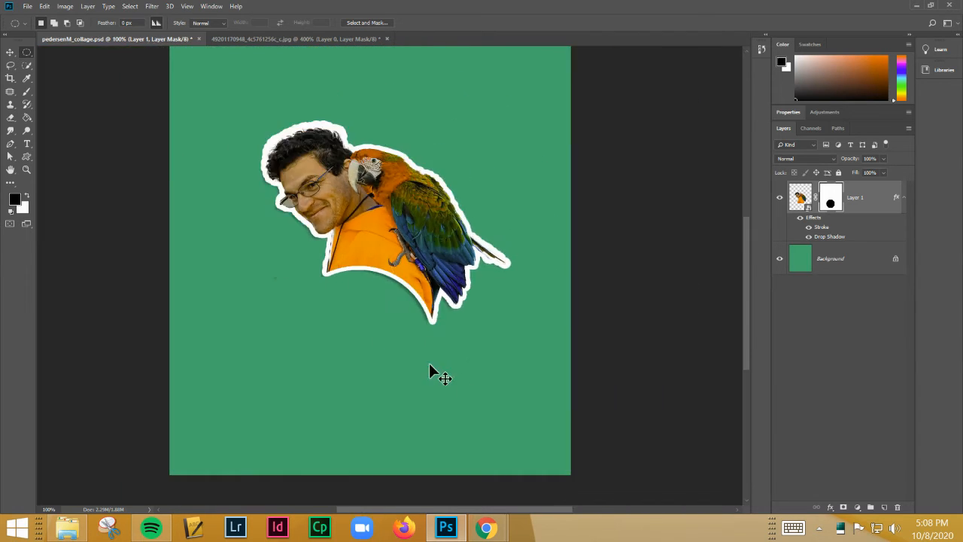
# - Open the TheBanana image from the HandsOn folder on the Desktop
pyautogui.click(31, 6)
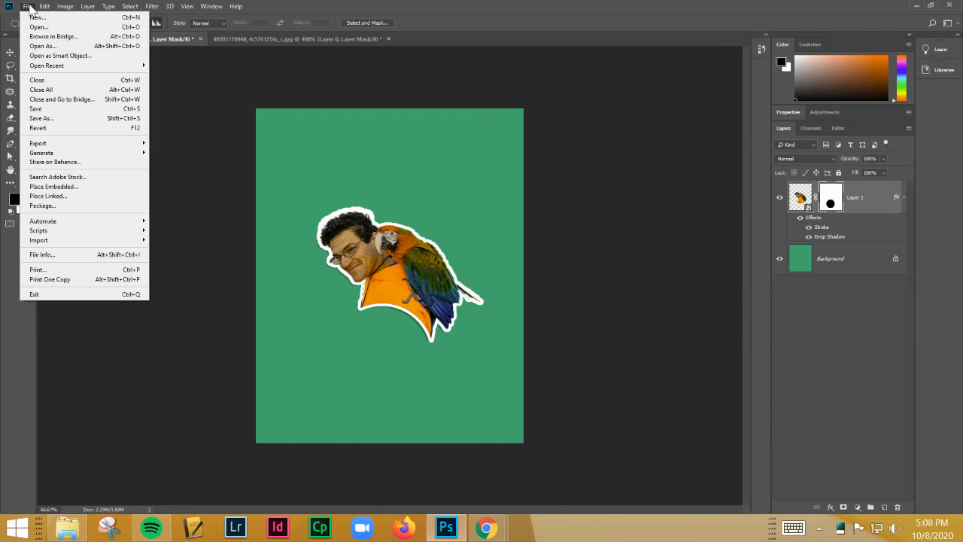
pyautogui.click(51, 29)
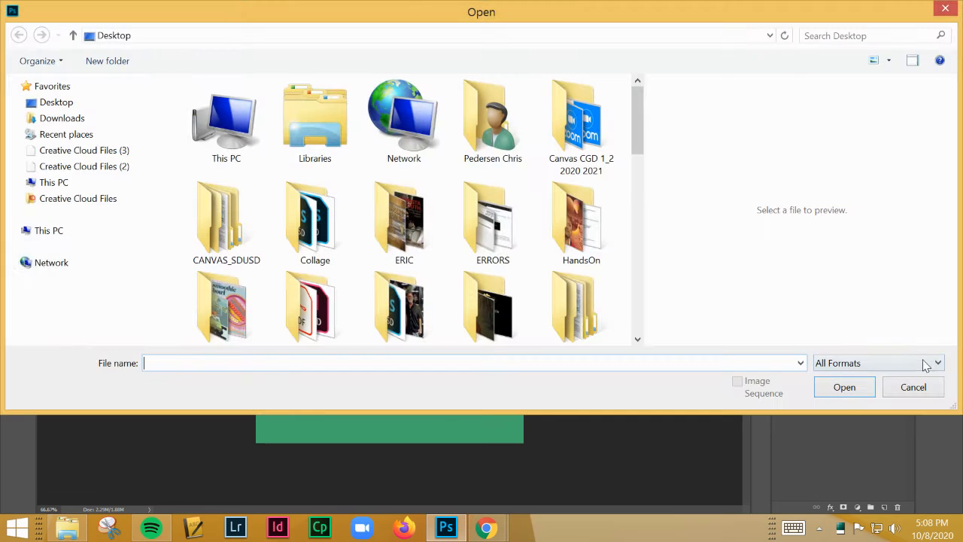
pyautogui.moveTo(633, 114); pyautogui.dragTo(633, 121)
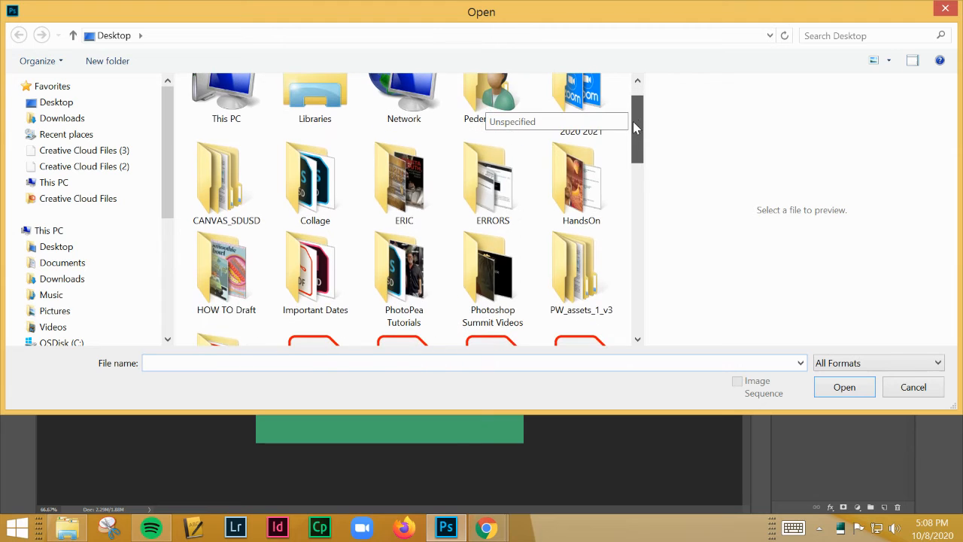
pyautogui.doubleClick(573, 205)
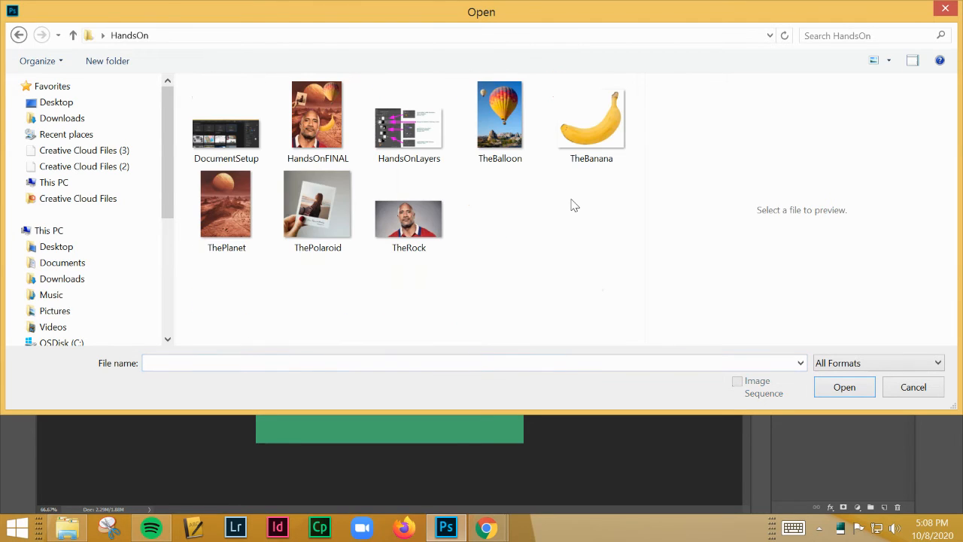
pyautogui.doubleClick(587, 142)
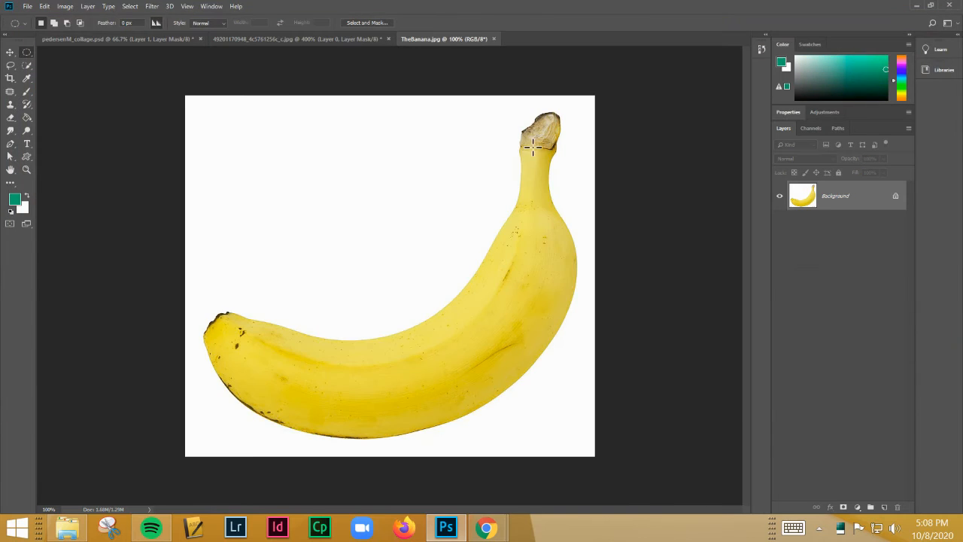
# - Isolate the banana with a layer mask by selecting the white background with the Magic Wand and inverting the selection
pyautogui.rightClick(27, 66)
pyautogui.click(60, 79)
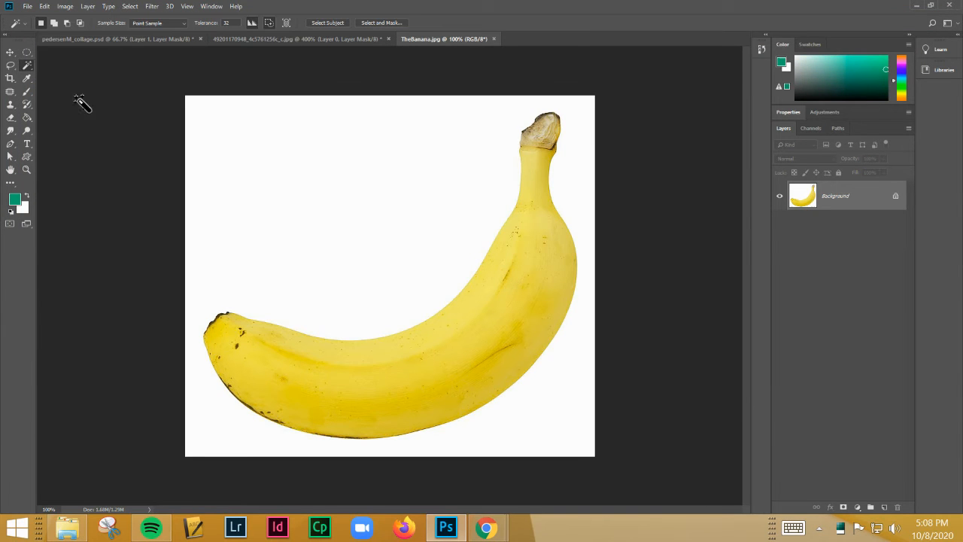
pyautogui.click(375, 295)
pyautogui.click(133, 7)
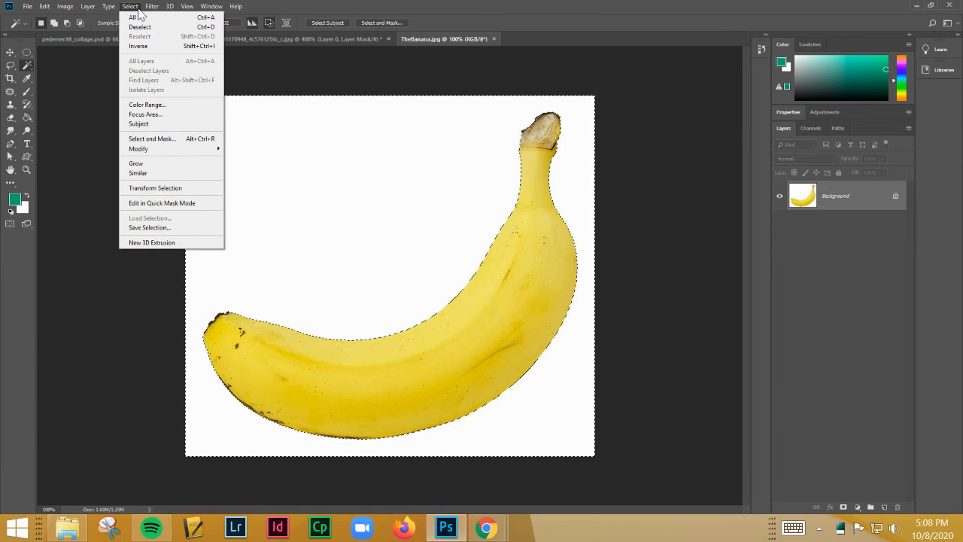
pyautogui.click(142, 47)
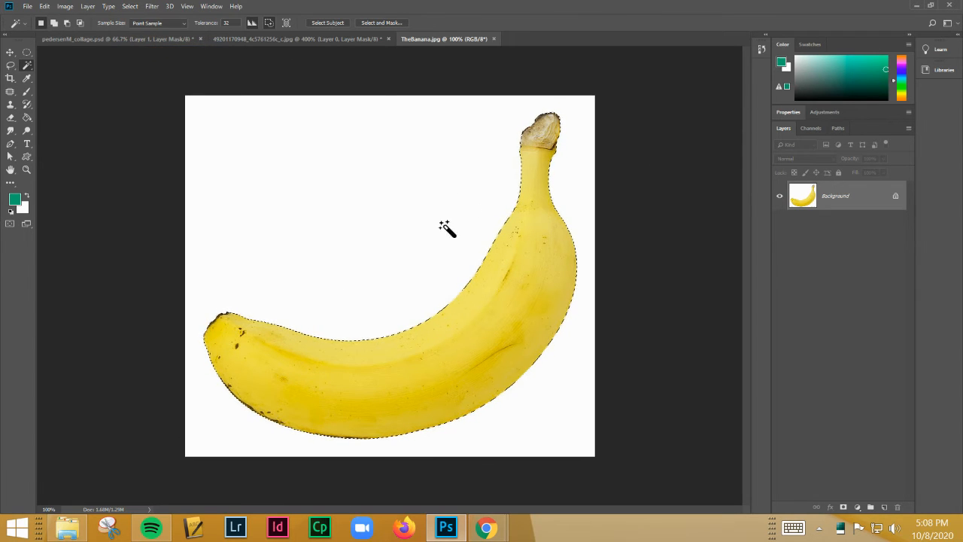
pyautogui.click(844, 507)
# - Bring the masked banana into the collage, scale it to about 52%, rotate it about -38° and place it above the parrot
pyautogui.moveTo(801, 201); pyautogui.dragTo(369, 278)
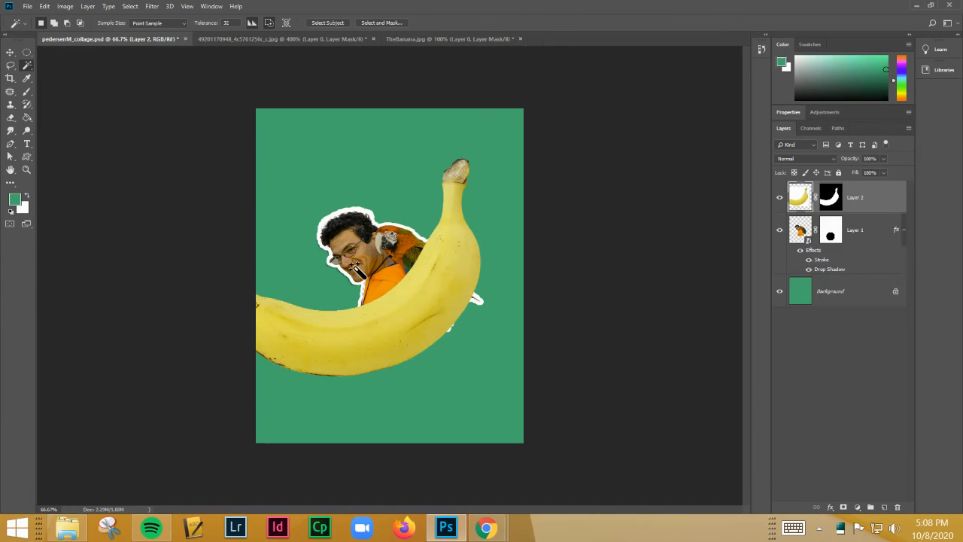
pyautogui.hotkey('ctrl', 't')
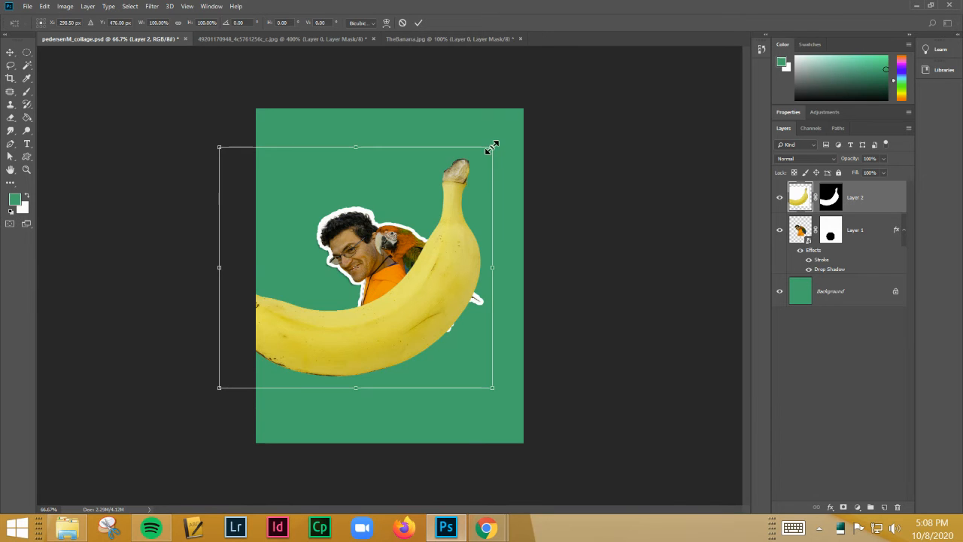
pyautogui.moveTo(488, 150); pyautogui.dragTo(378, 247)
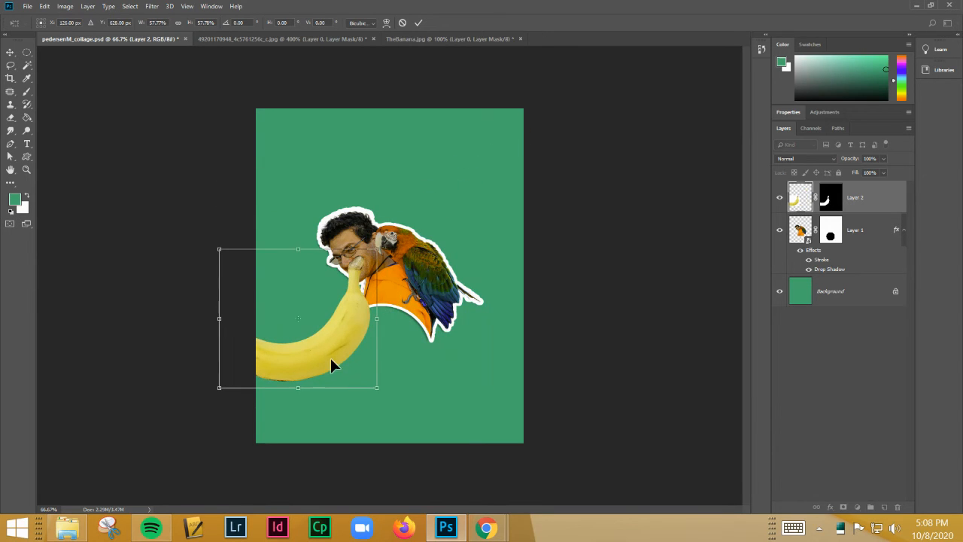
pyautogui.moveTo(334, 366); pyautogui.dragTo(445, 261)
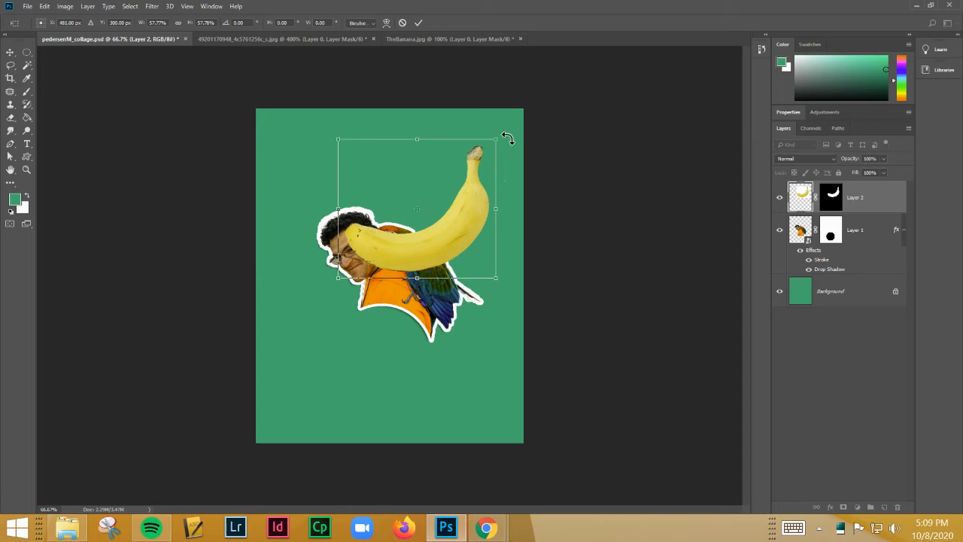
pyautogui.moveTo(508, 139); pyautogui.dragTo(438, 125)
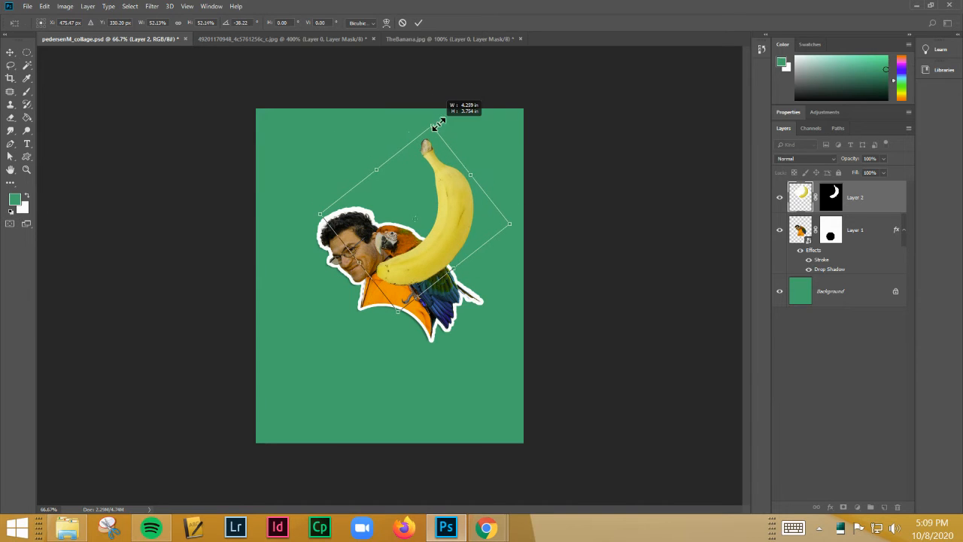
pyautogui.moveTo(456, 178); pyautogui.dragTo(476, 155)
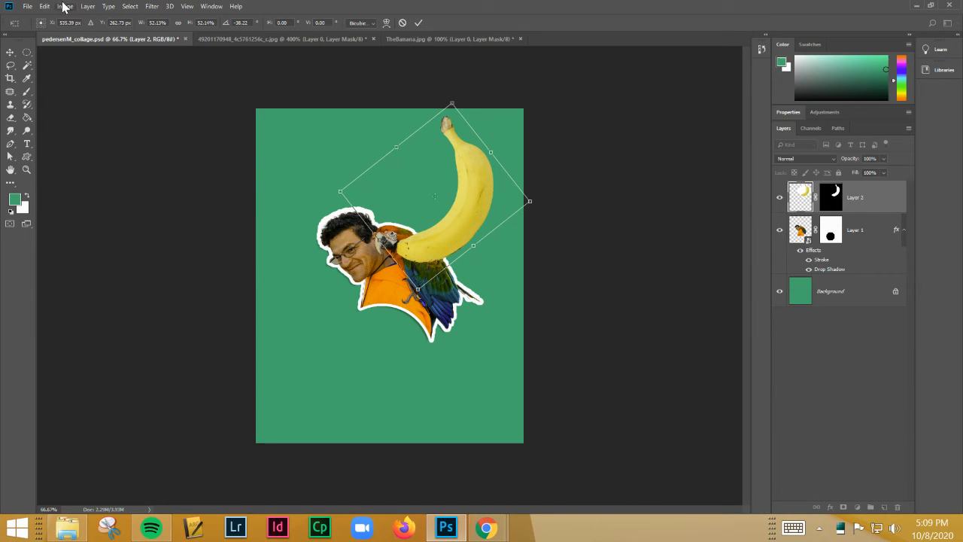
pyautogui.click(45, 6)
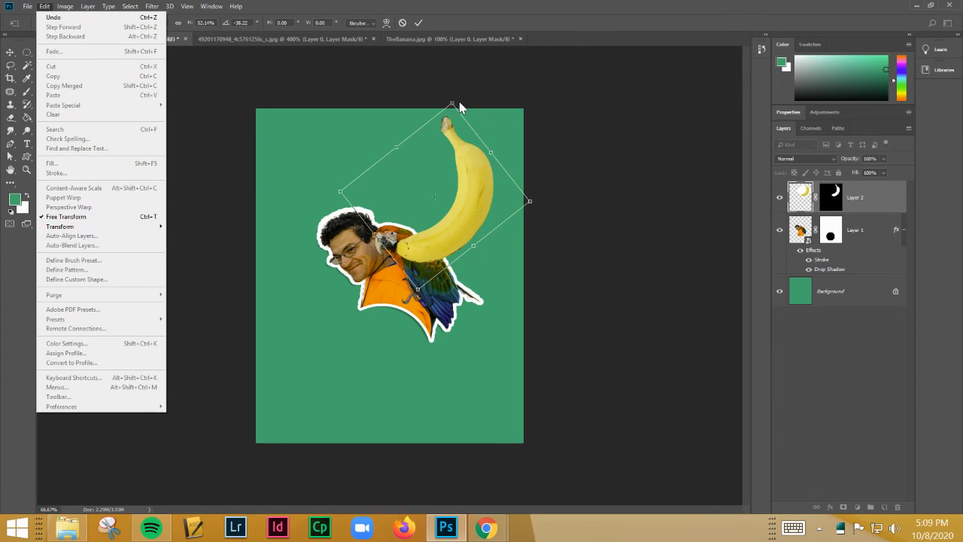
pyautogui.click(460, 206)
pyautogui.press('Return')
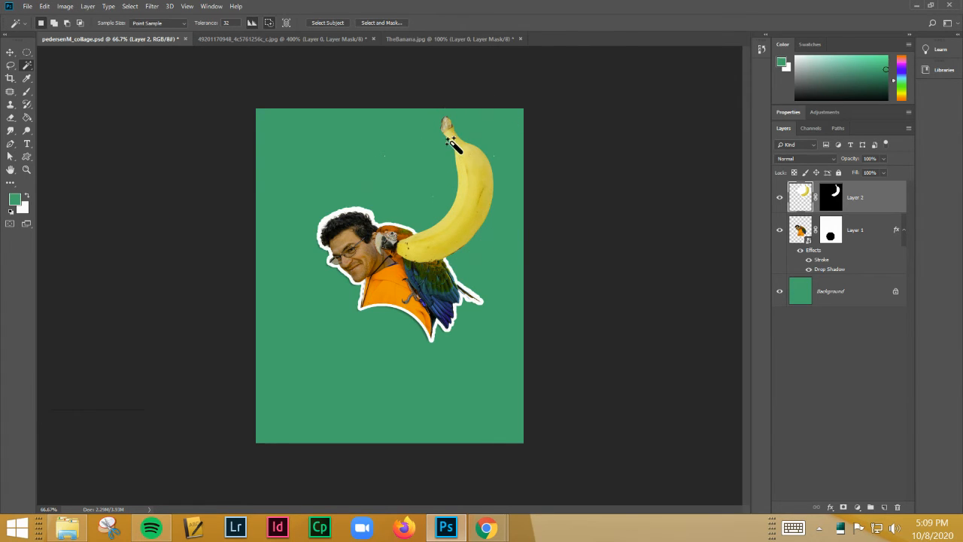
# - Reposition the banana over the parrot's back and rotate it by about -17°, with its stem pointing up
pyautogui.click(11, 53)
pyautogui.moveTo(460, 188); pyautogui.dragTo(457, 286)
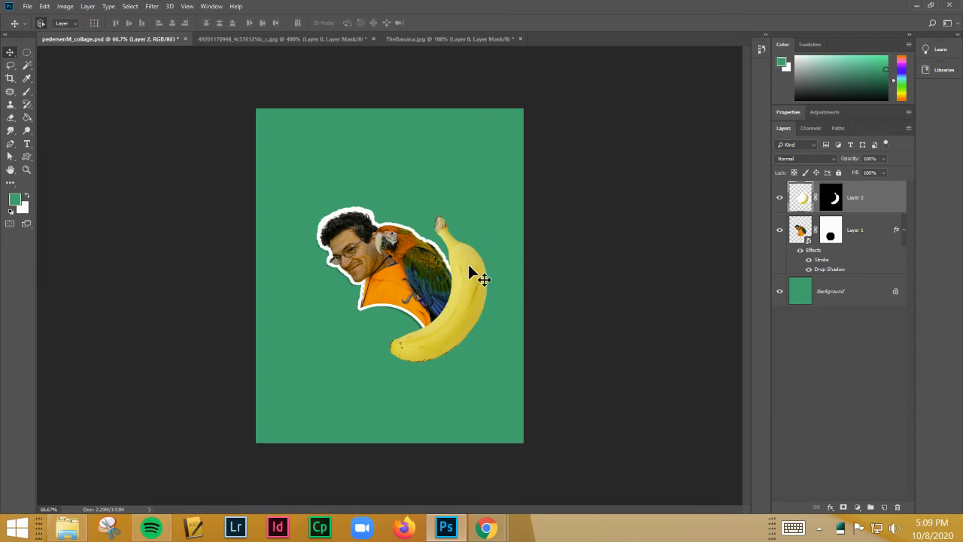
pyautogui.hotkey('ctrl', 't')
pyautogui.moveTo(507, 185); pyautogui.dragTo(311, 206)
pyautogui.moveTo(444, 264); pyautogui.dragTo(440, 178)
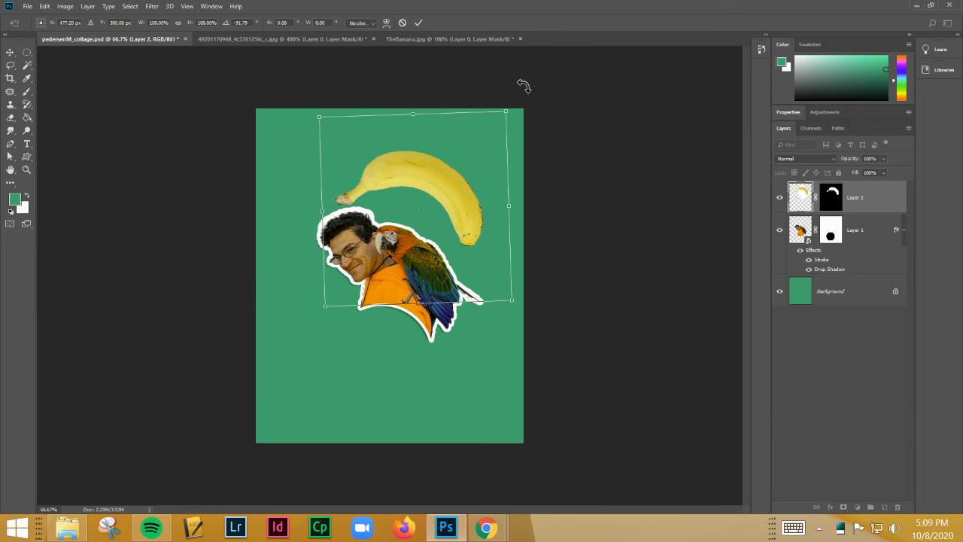
pyautogui.moveTo(524, 87); pyautogui.dragTo(516, 237)
pyautogui.moveTo(422, 230); pyautogui.dragTo(461, 244)
pyautogui.press('Return')
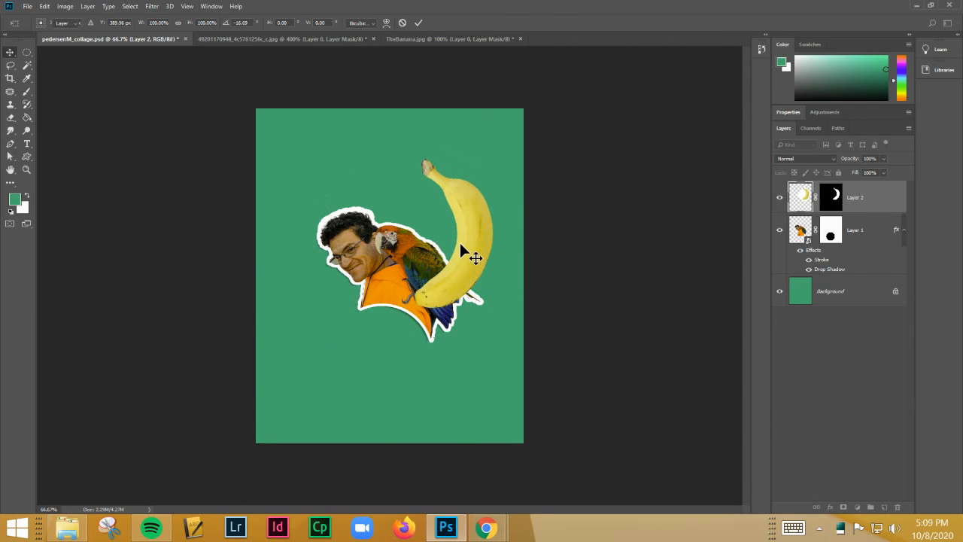
# - Place the banana layer beneath the man-and-parrot layer and copy that layer's stroke and drop shadow effects onto the banana
pyautogui.moveTo(871, 193); pyautogui.dragTo(873, 269)
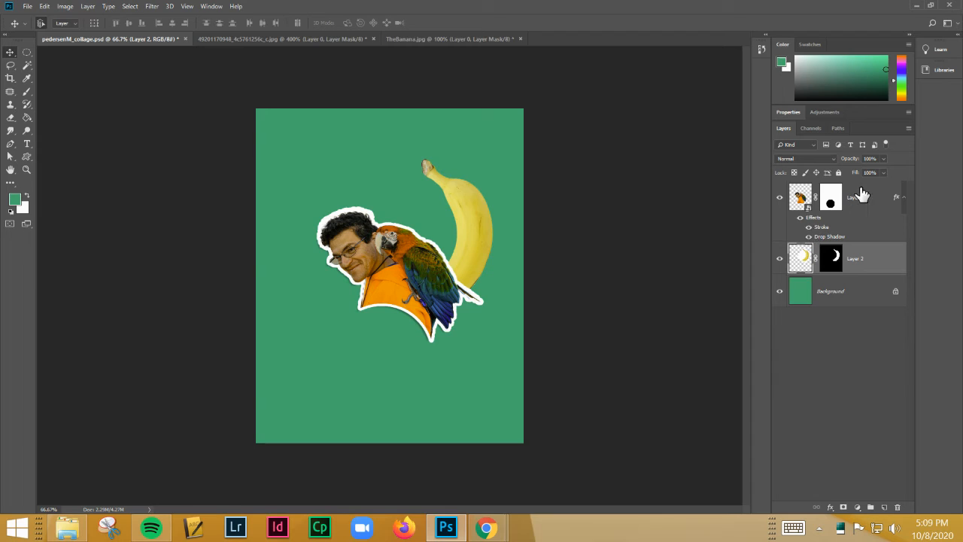
pyautogui.click(897, 205)
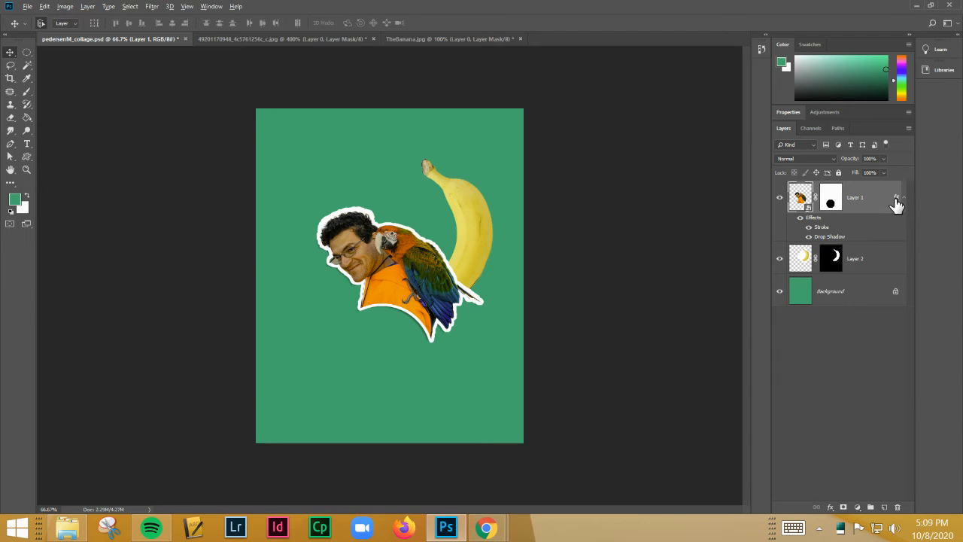
pyautogui.moveTo(897, 198); pyautogui.dragTo(897, 267)
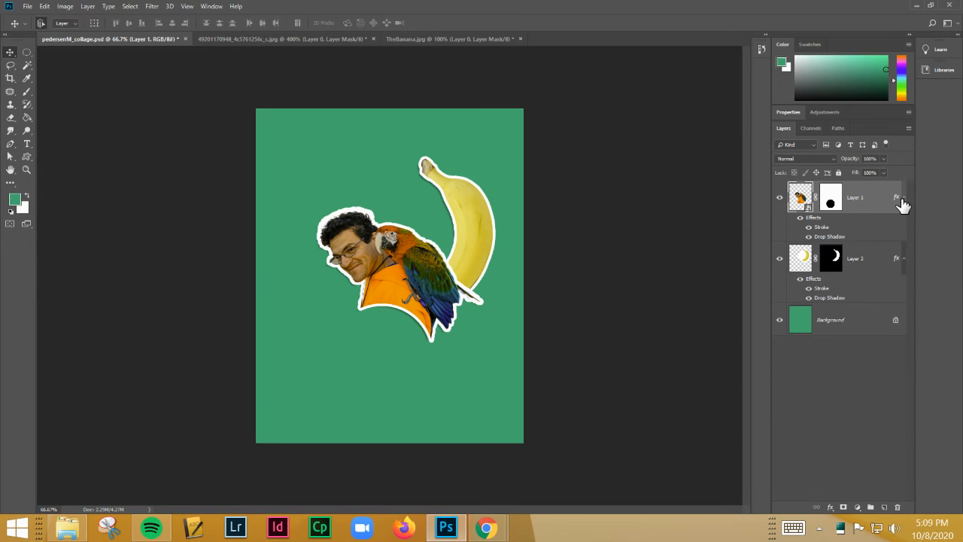
pyautogui.rightClick(898, 198)
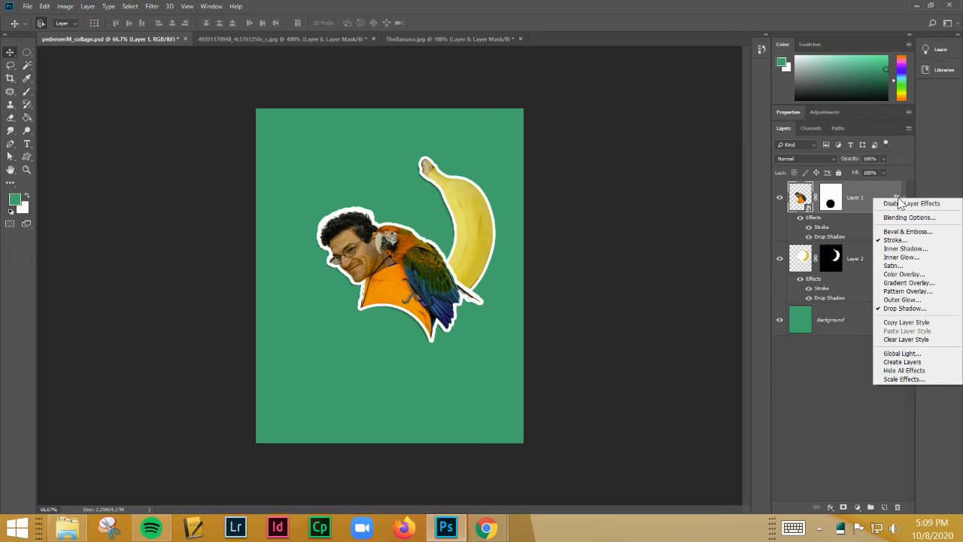
# - Copy the man-and-parrot layer's style and select the banana layer
pyautogui.rightClick(897, 201)
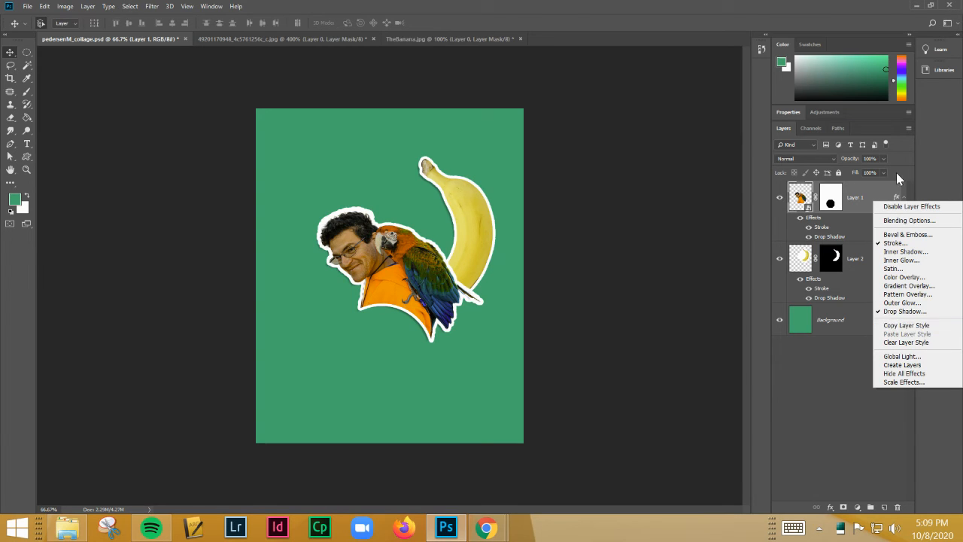
pyautogui.rightClick(897, 198)
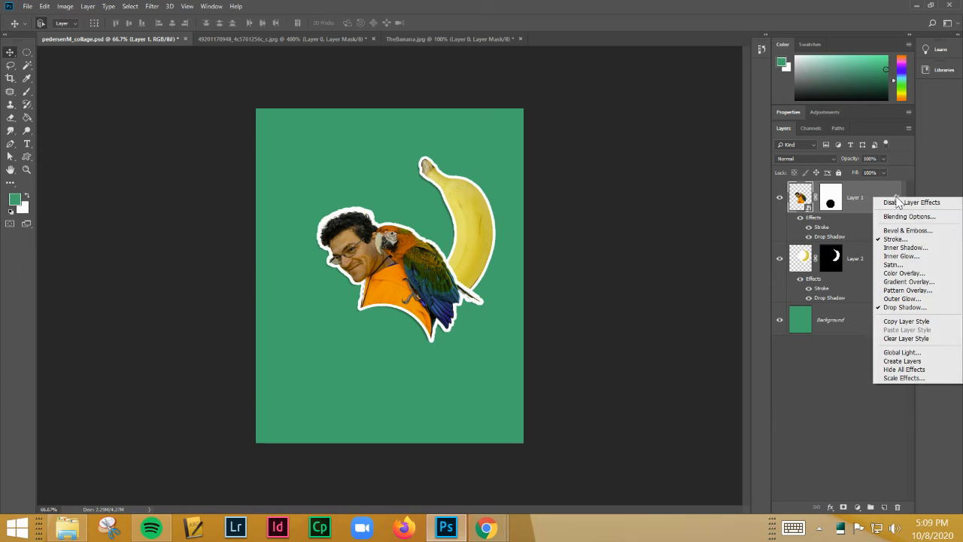
pyautogui.click(900, 321)
pyautogui.click(894, 259)
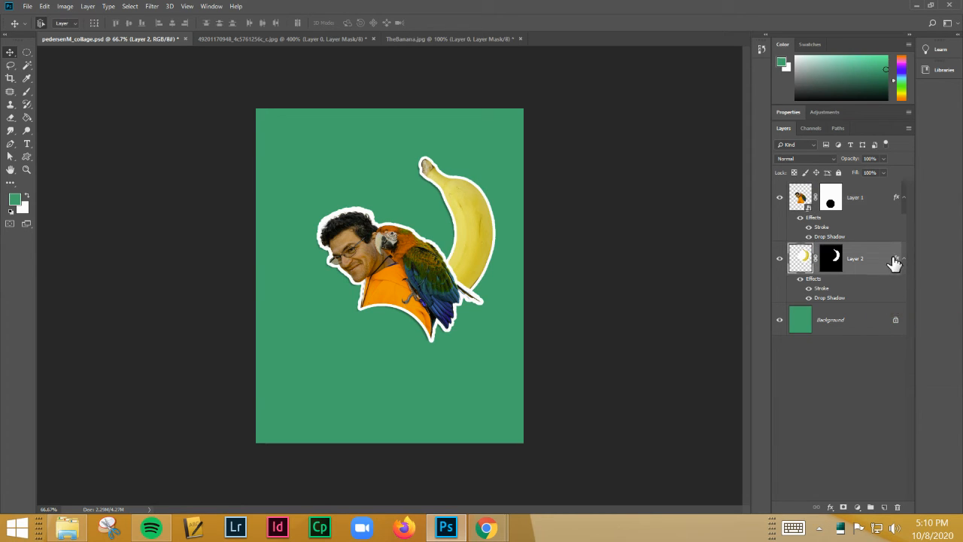
# - Add an empty layer directly above the Background layer and switch to the Custom Shape tool
pyautogui.click(849, 320)
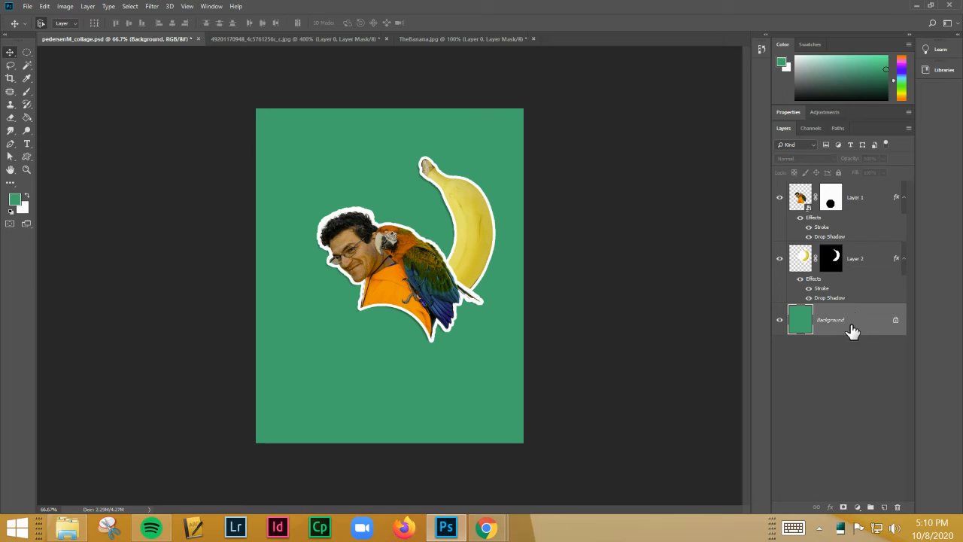
pyautogui.click(885, 508)
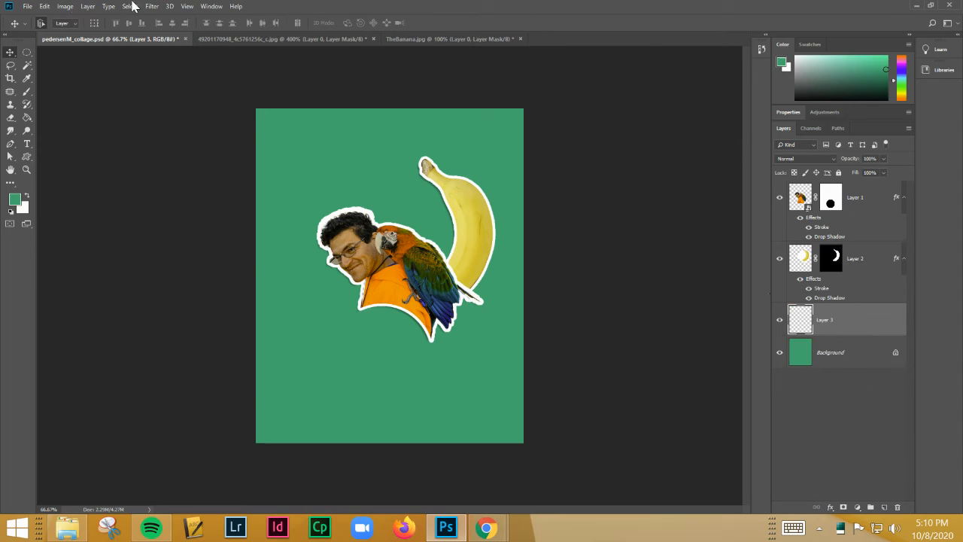
pyautogui.click(27, 156)
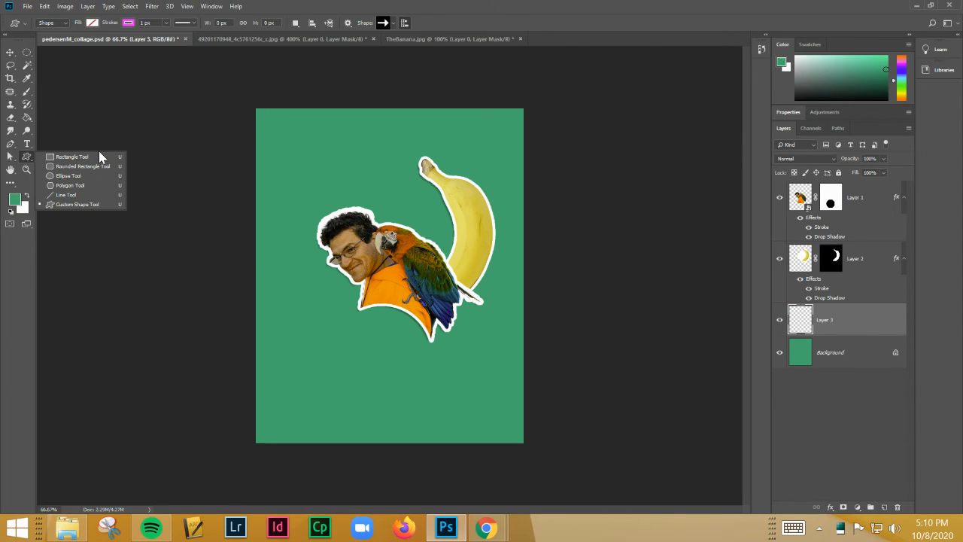
pyautogui.click(84, 205)
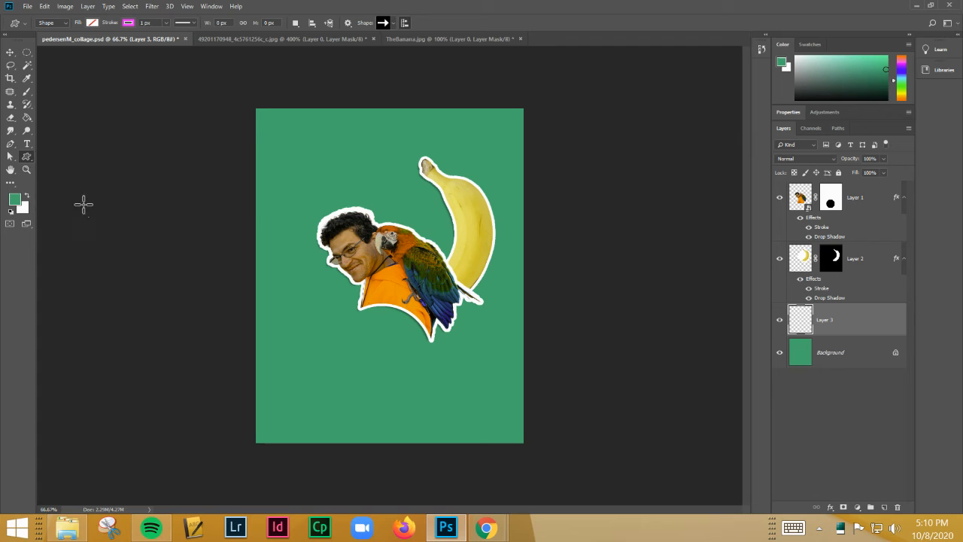
# - Replace the available custom shapes with the All set and show them as large thumbnails in an enlarged picker
pyautogui.click(393, 24)
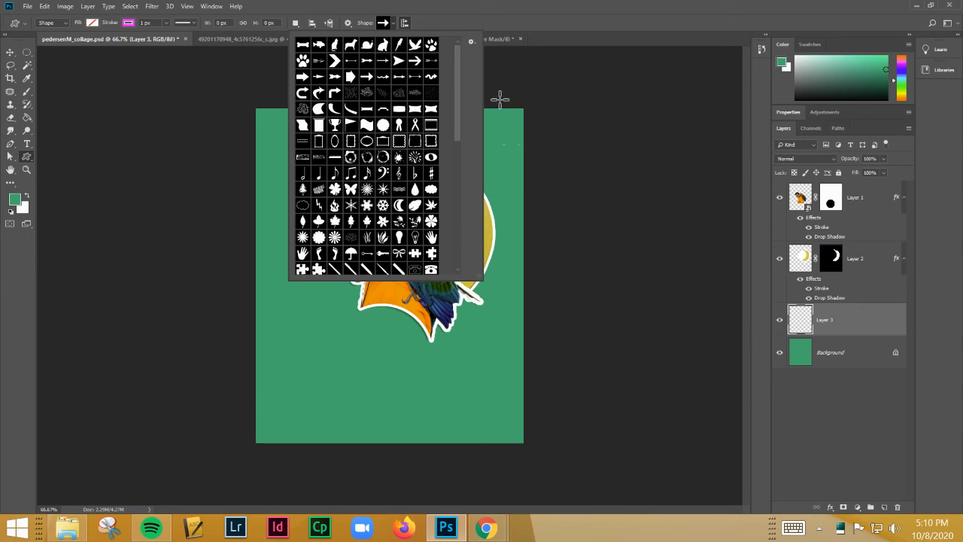
pyautogui.click(471, 42)
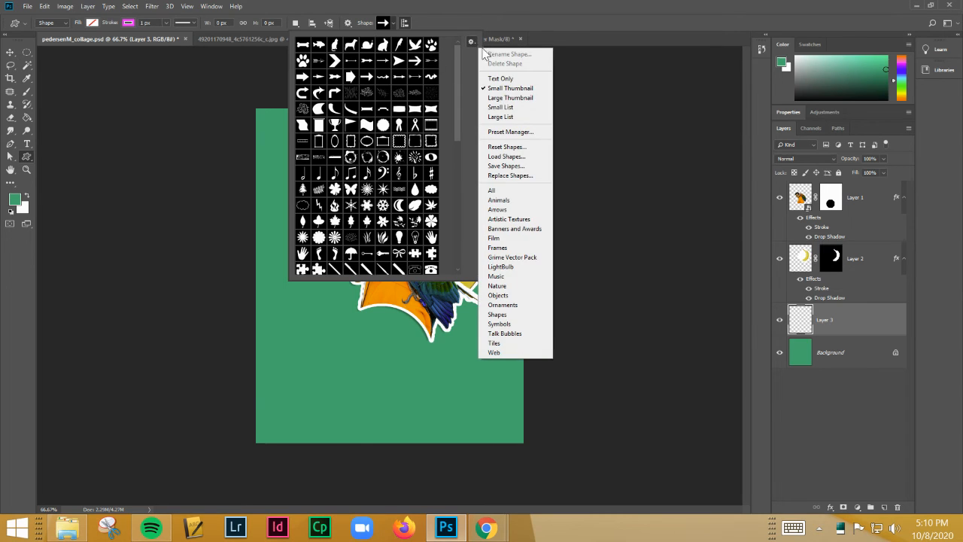
pyautogui.click(504, 191)
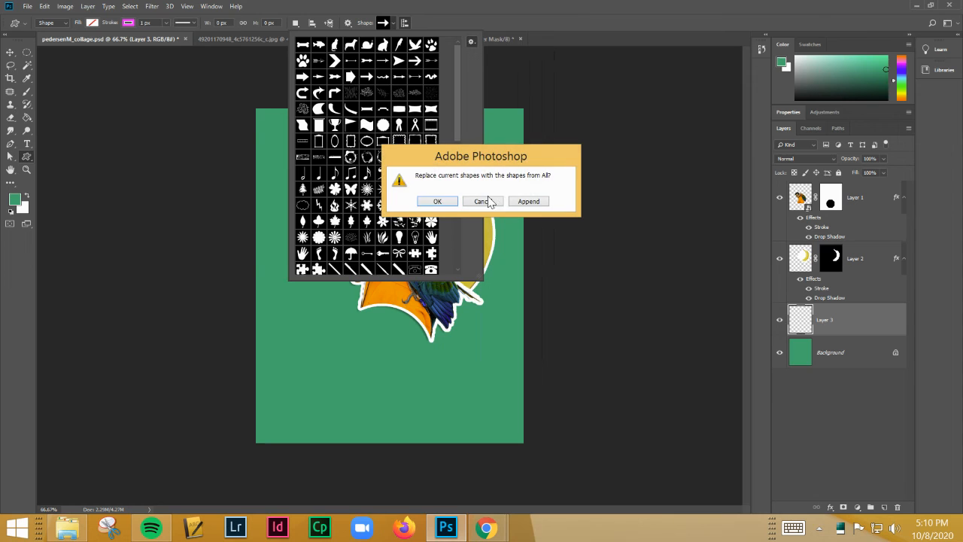
pyautogui.click(442, 203)
pyautogui.moveTo(478, 274); pyautogui.dragTo(710, 441)
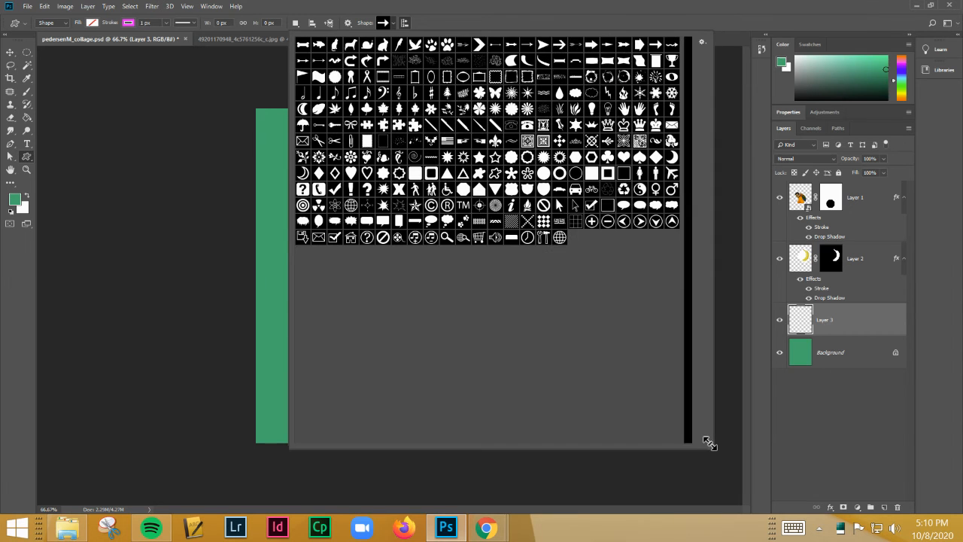
pyautogui.click(705, 40)
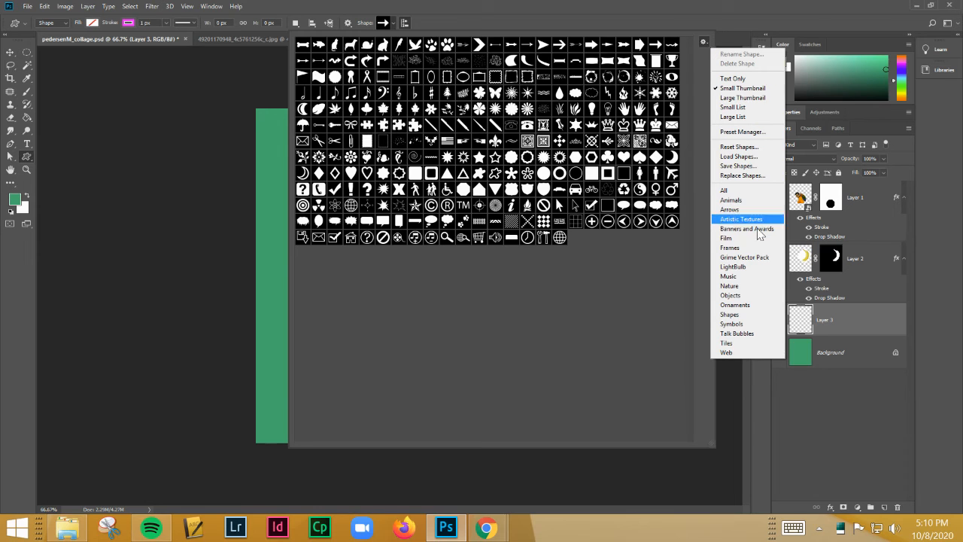
pyautogui.click(745, 97)
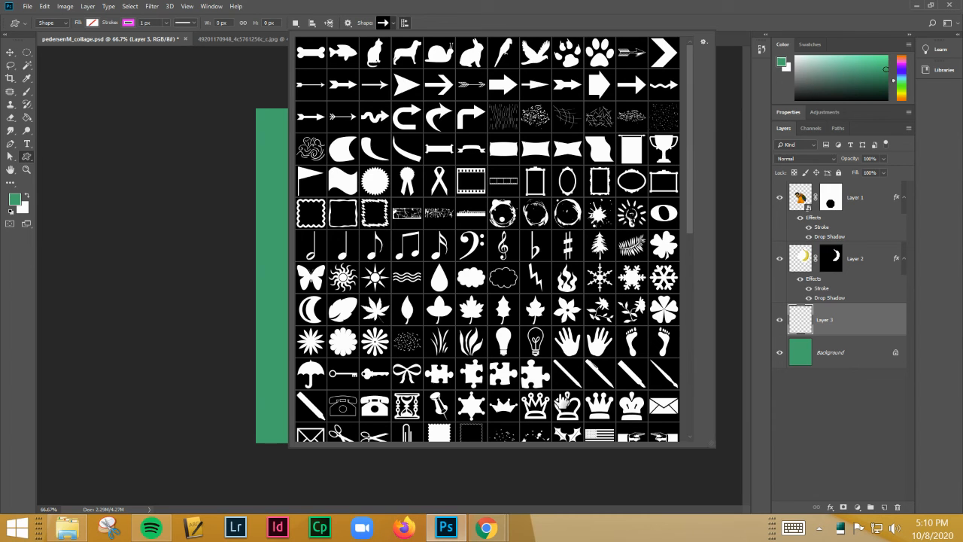
# - Choose the pine tree shape and draw it about 262 × 542 px below and beside the man's face
pyautogui.scroll(-1, 530, 384)
pyautogui.click(604, 226)
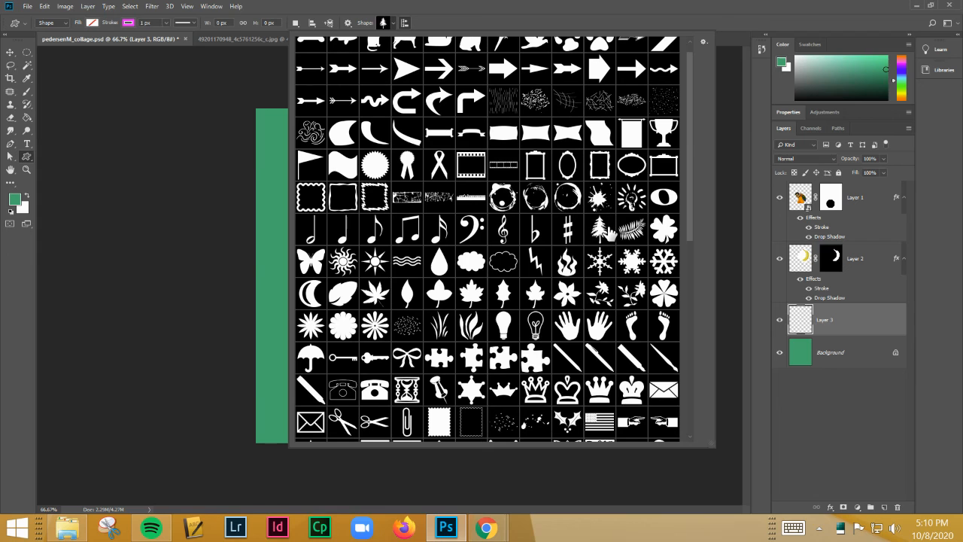
pyautogui.click(706, 43)
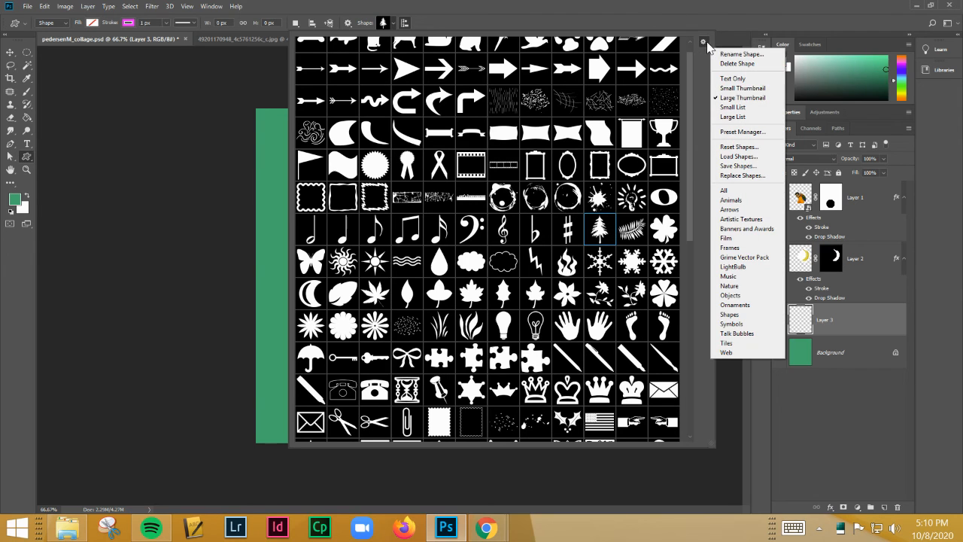
pyautogui.click(706, 45)
pyautogui.click(619, 23)
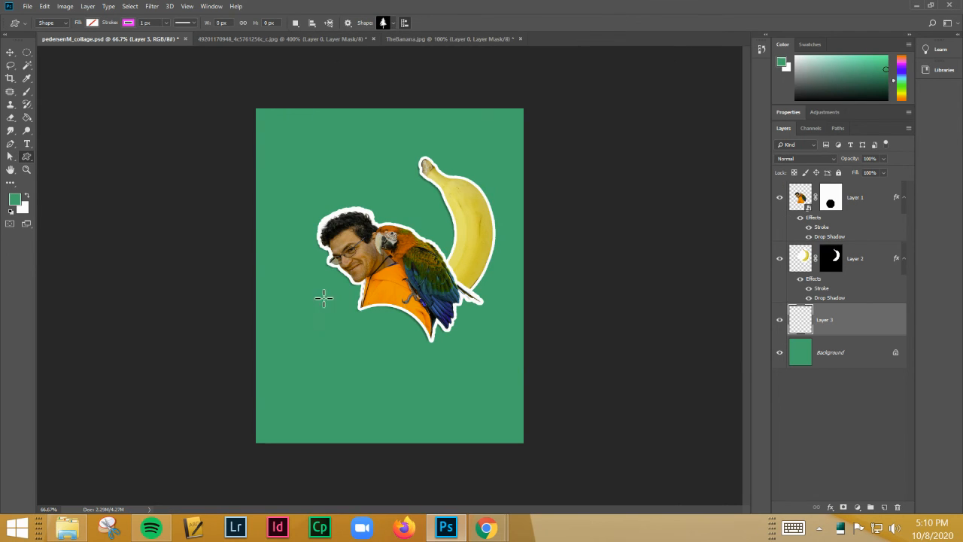
pyautogui.moveTo(301, 253); pyautogui.dragTo(385, 423)
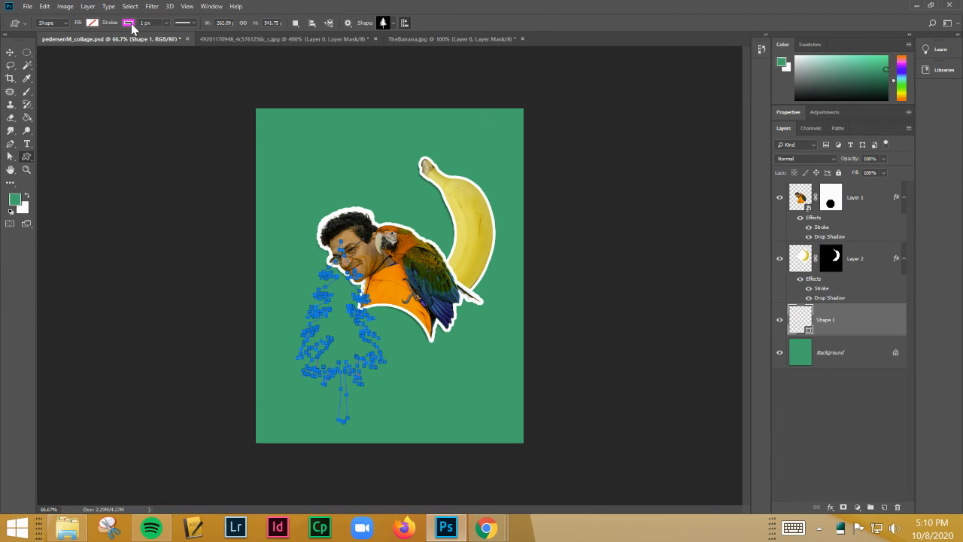
# - Give the tree a dark navy blue fill with no stroke, and shift it toward the canvas's left edge
pyautogui.click(93, 23)
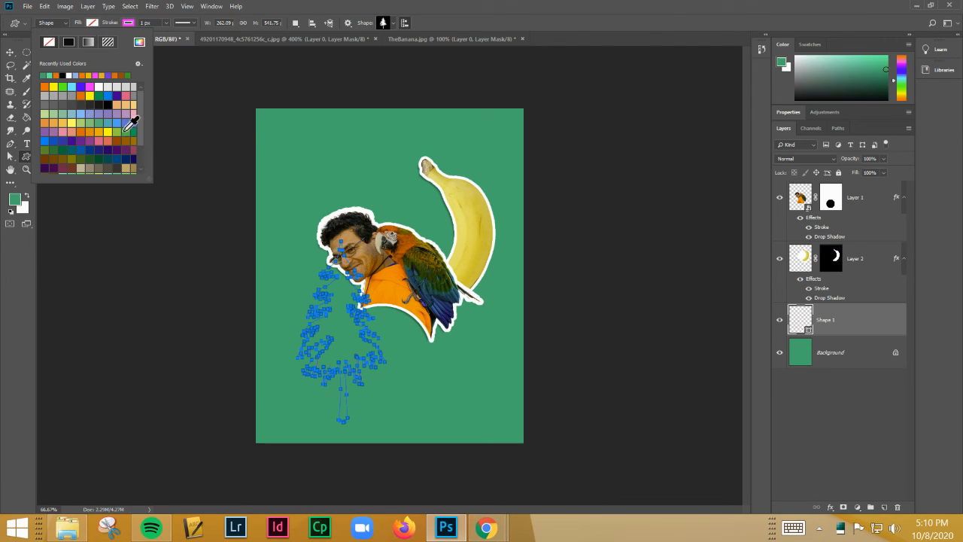
pyautogui.click(126, 159)
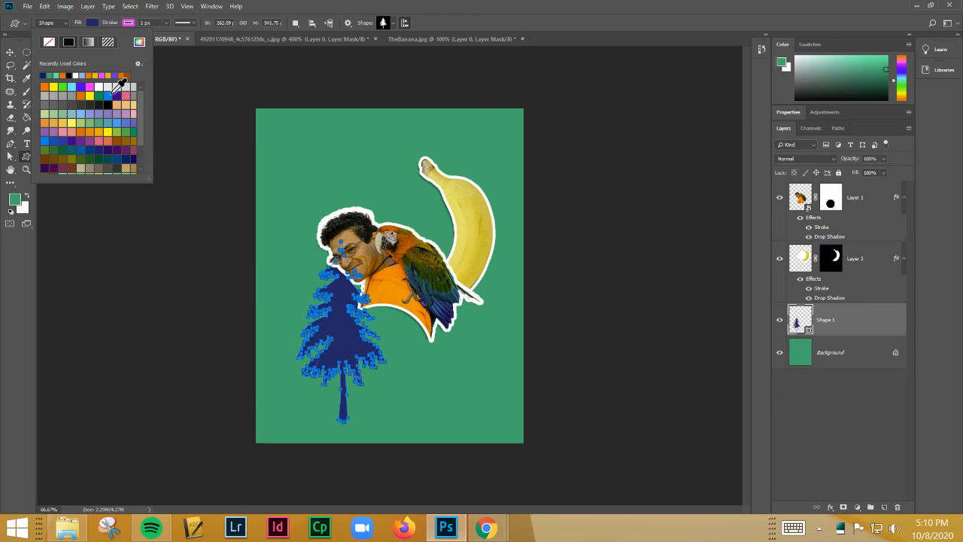
pyautogui.click(129, 24)
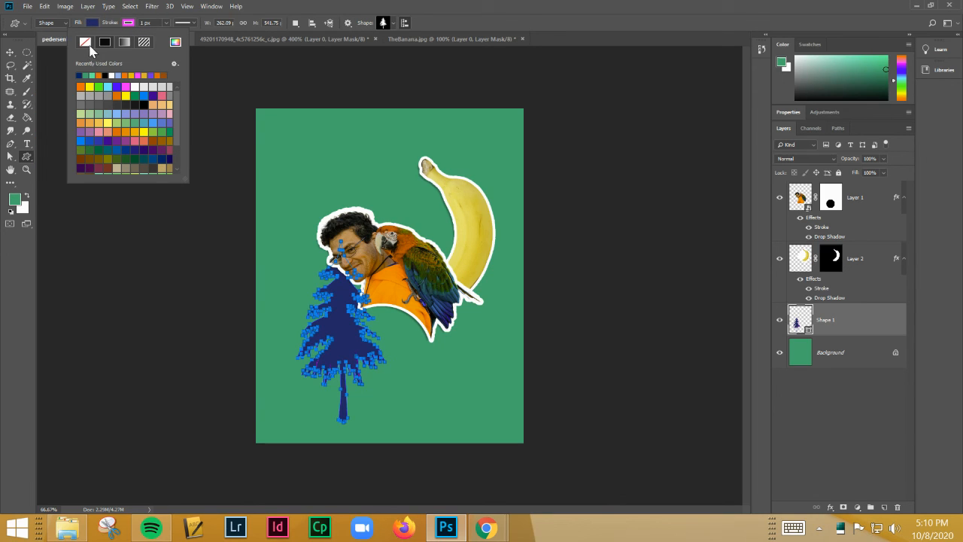
pyautogui.click(86, 44)
pyautogui.click(481, 6)
pyautogui.click(11, 52)
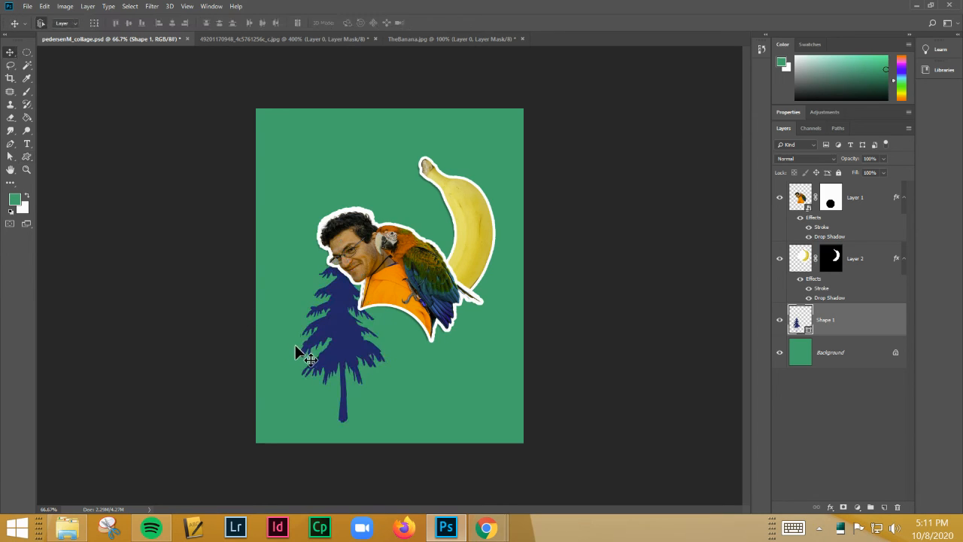
pyautogui.moveTo(331, 323); pyautogui.dragTo(306, 331)
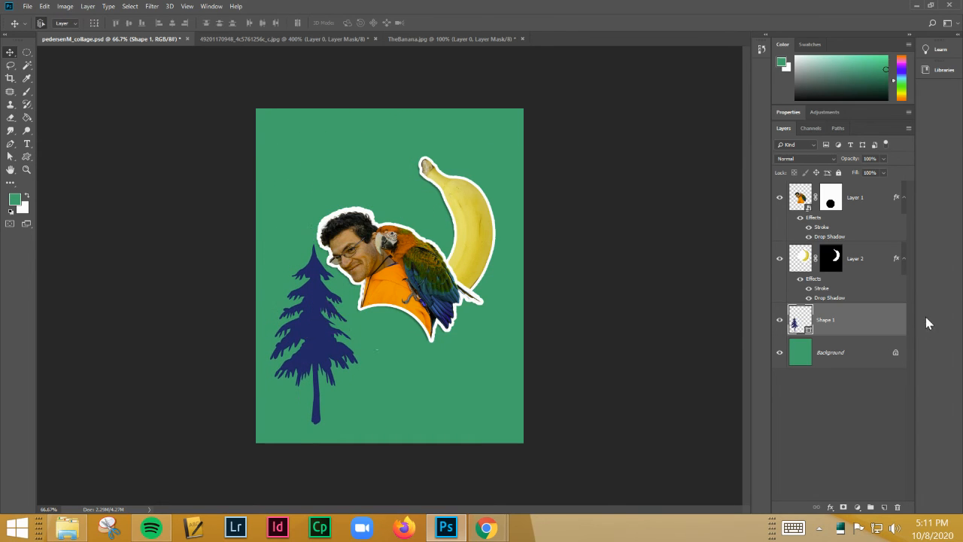
# - Try duplicating the banana layer's stroke and drop shadow effects onto the tree layer, and undo the duplication
pyautogui.rightClick(898, 260)
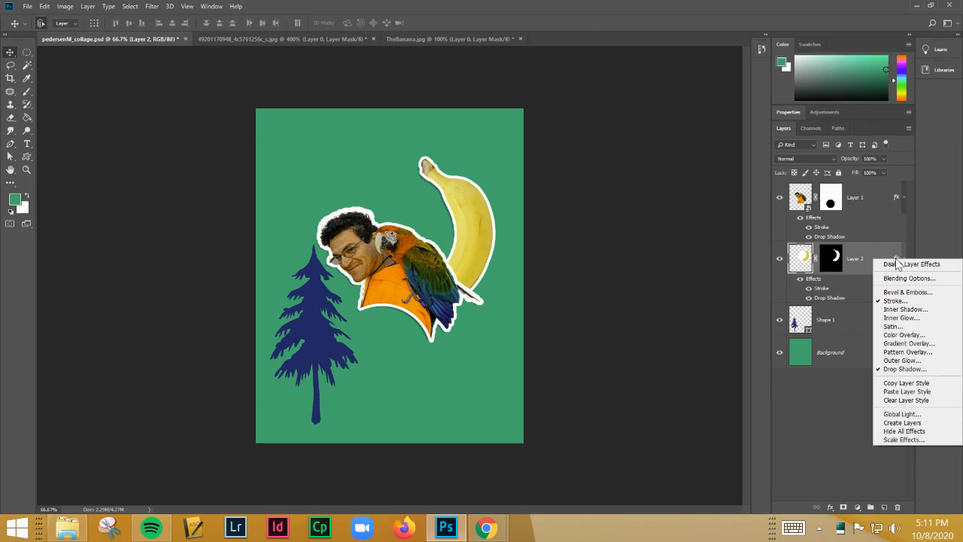
pyautogui.click(914, 384)
pyautogui.click(879, 323)
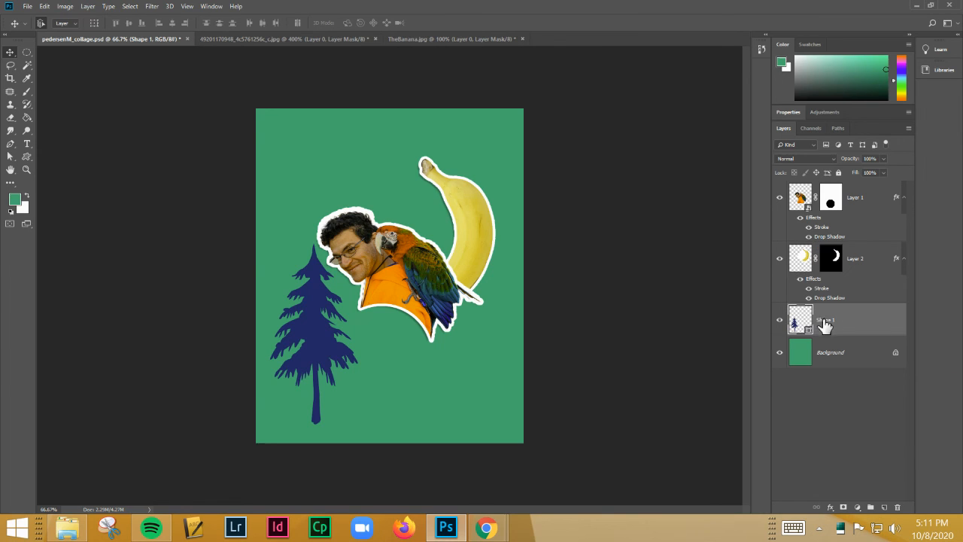
pyautogui.rightClick(891, 319)
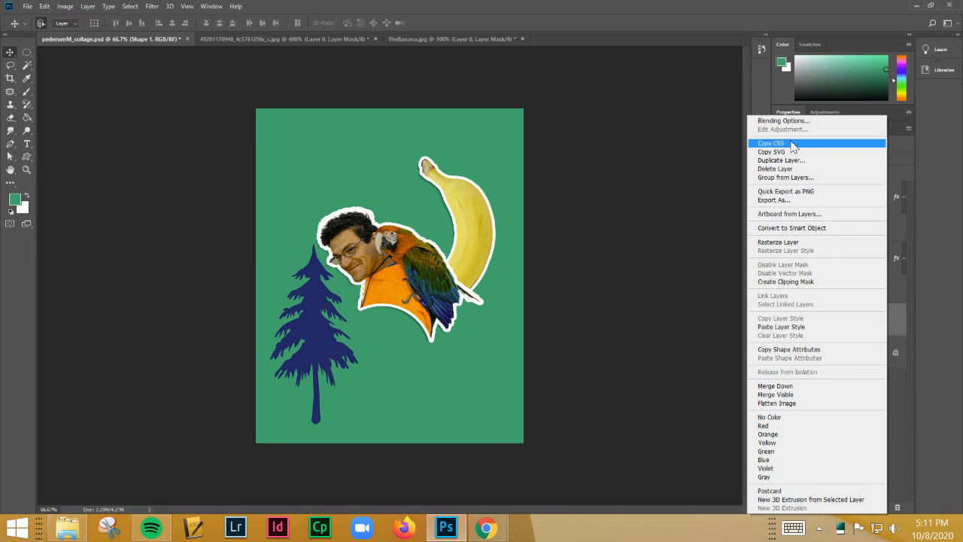
pyautogui.click(899, 322)
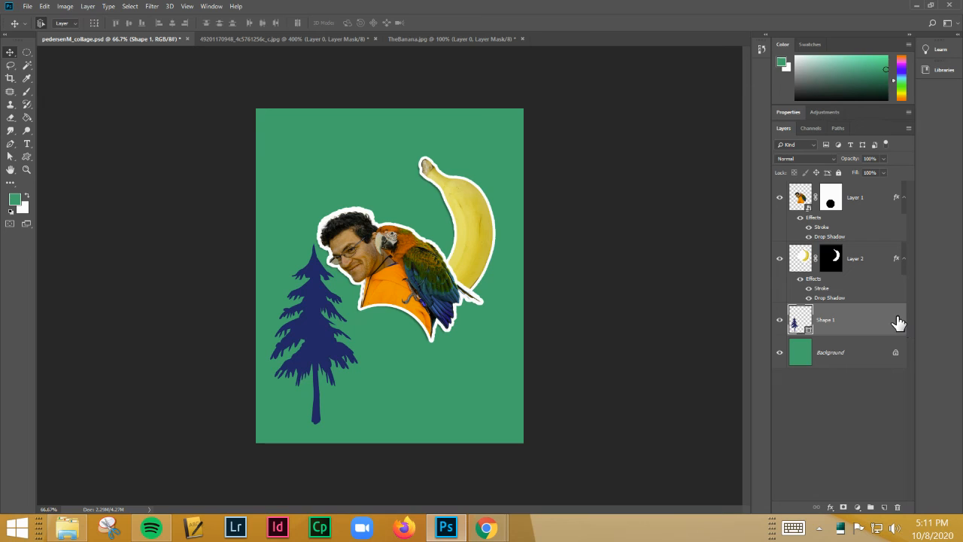
pyautogui.click(831, 507)
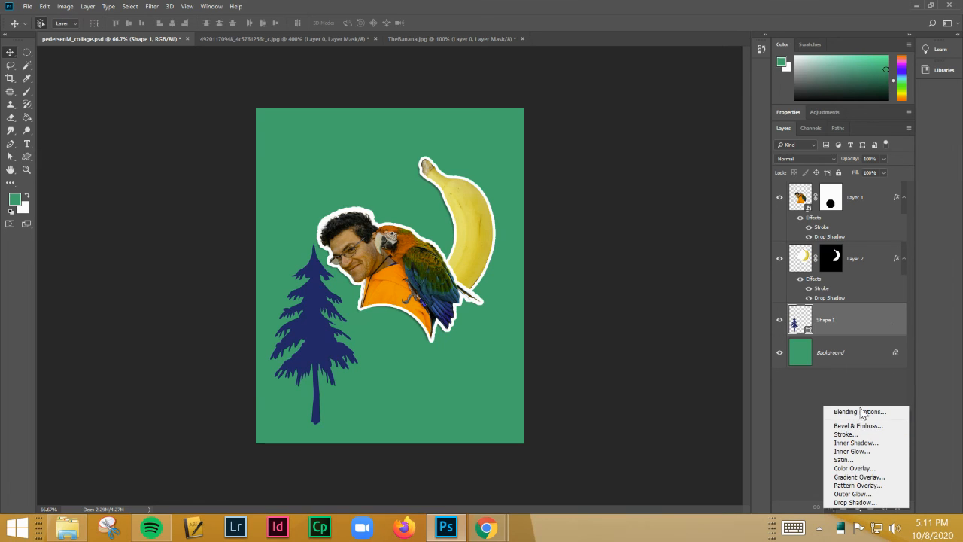
pyautogui.click(876, 318)
pyautogui.rightClick(876, 318)
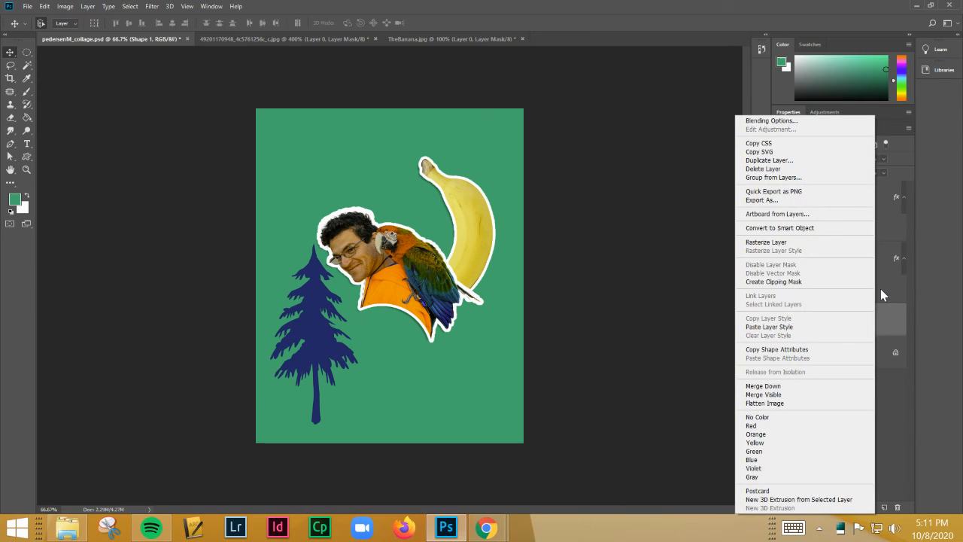
pyautogui.click(881, 288)
pyautogui.moveTo(900, 261); pyautogui.dragTo(896, 320)
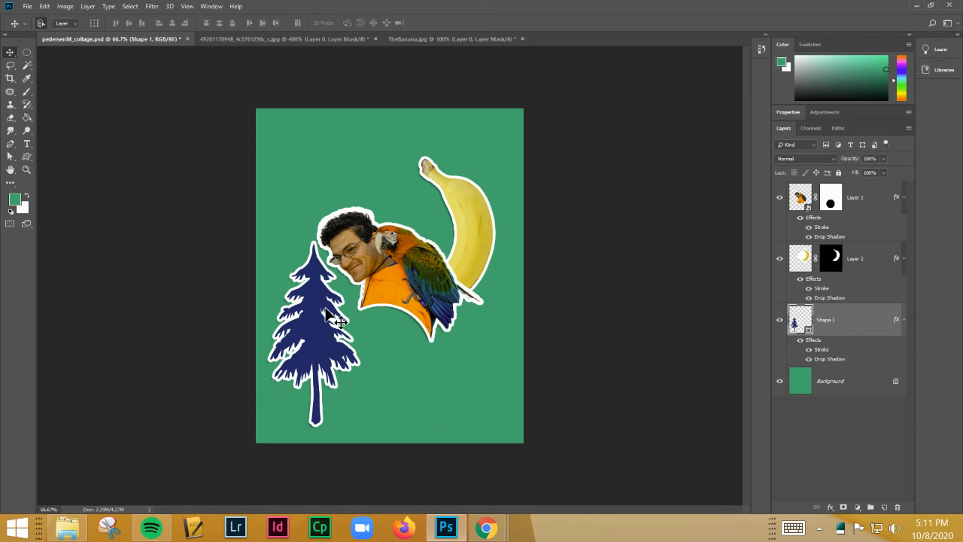
pyautogui.hotkey('ctrl', 'z')
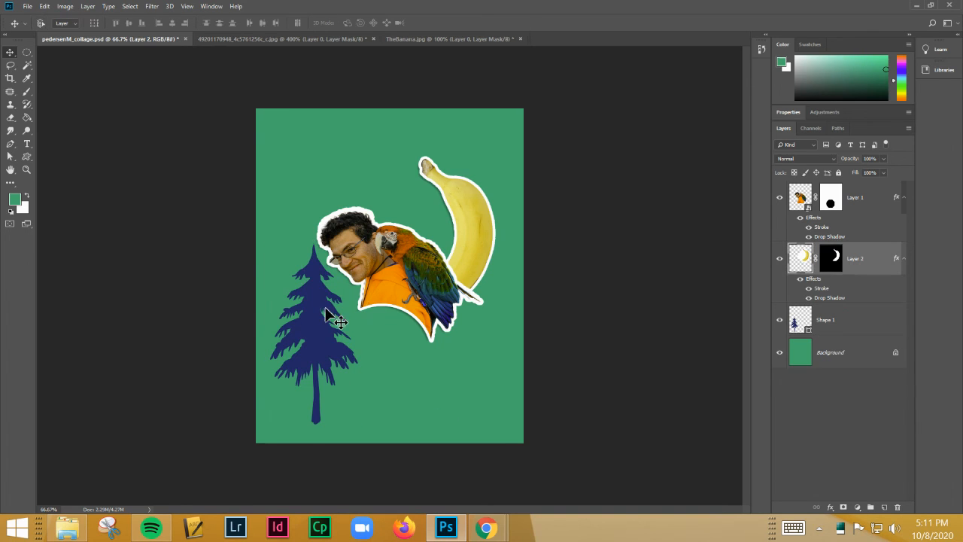
# - Copy the banana layer's layer style and paste it onto the tree shape layer
pyautogui.rightClick(898, 262)
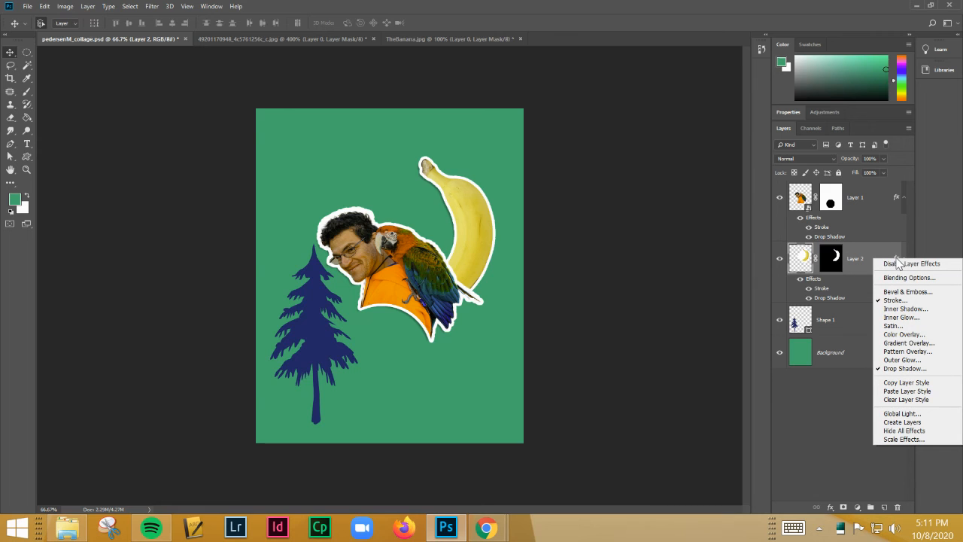
pyautogui.click(903, 382)
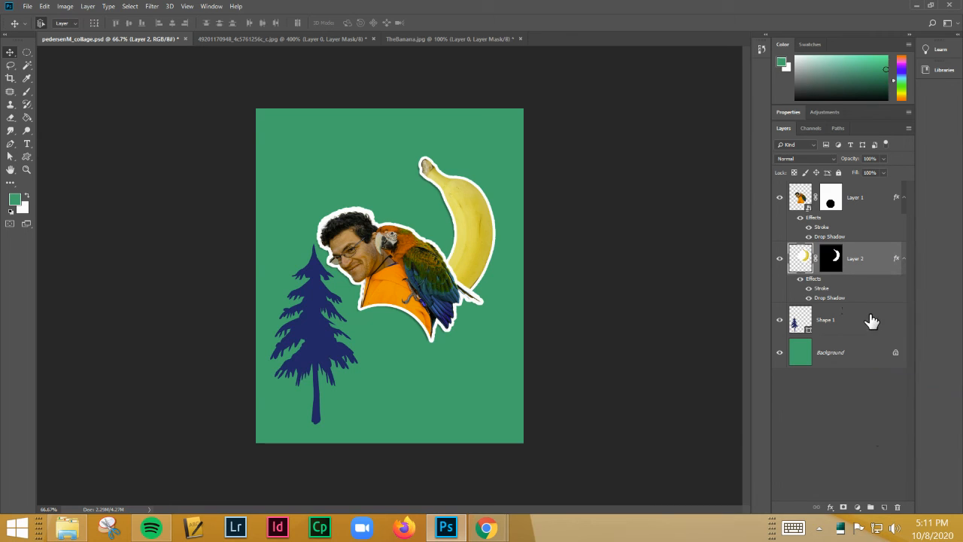
pyautogui.rightClick(870, 317)
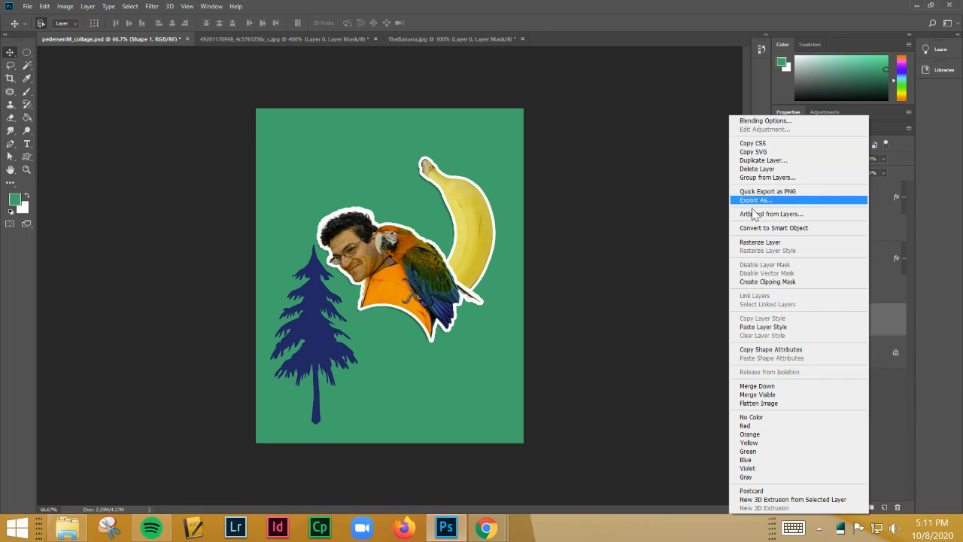
pyautogui.click(762, 328)
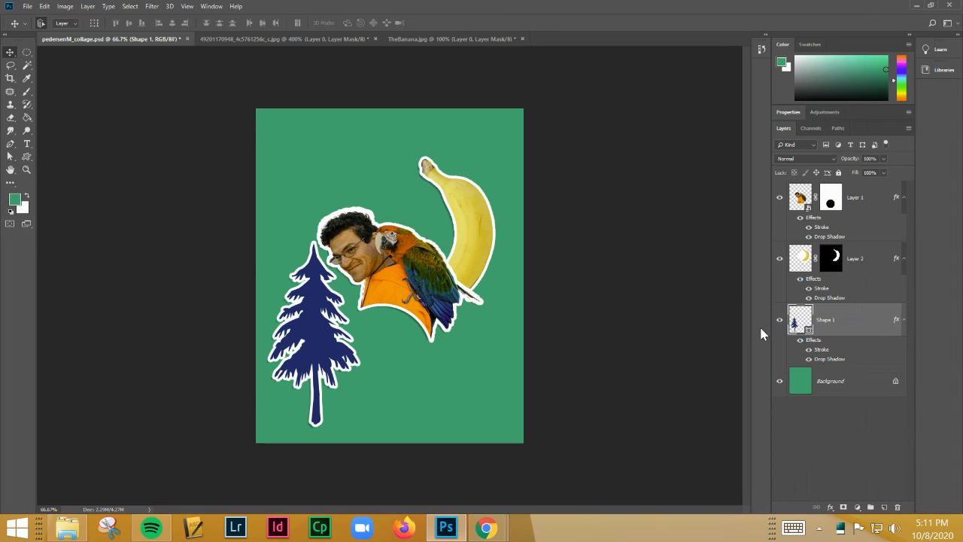
# - Move the tree up behind the man and parrot, with its tip at the canvas's upper edge
pyautogui.scroll(4, 332, 359)
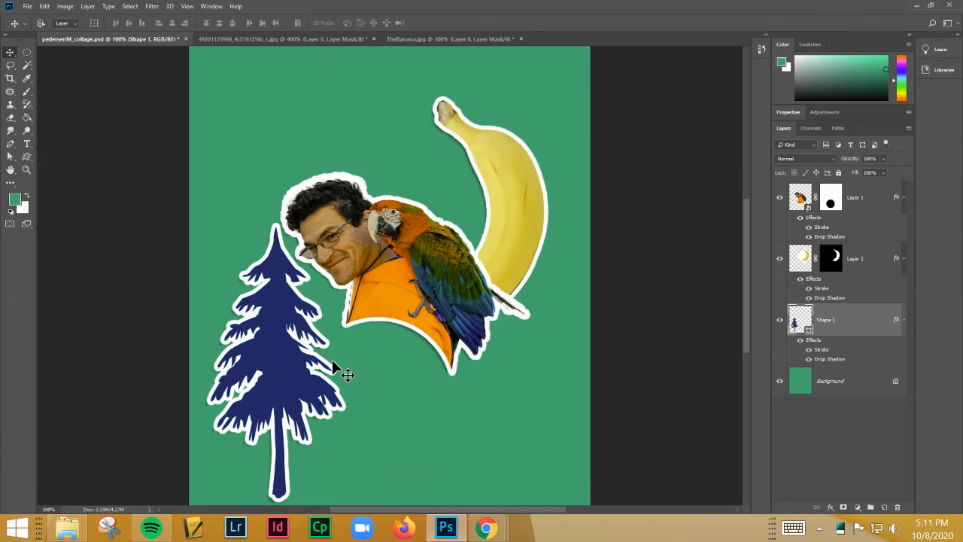
pyautogui.moveTo(336, 348); pyautogui.dragTo(350, 293)
pyautogui.click(433, 361)
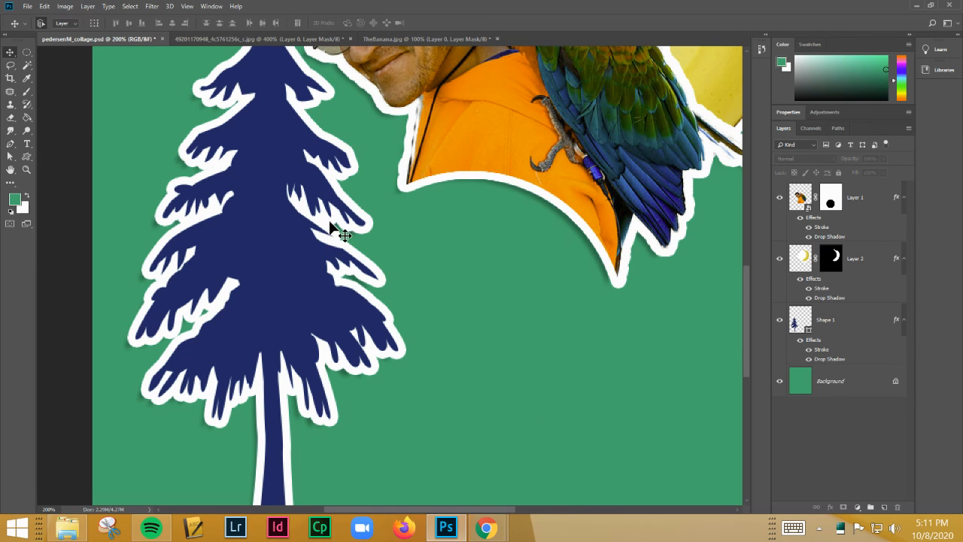
pyautogui.moveTo(251, 260); pyautogui.dragTo(251, 236)
pyautogui.hotkey('ctrl', '1')
pyautogui.hotkey('ctrl', '-')
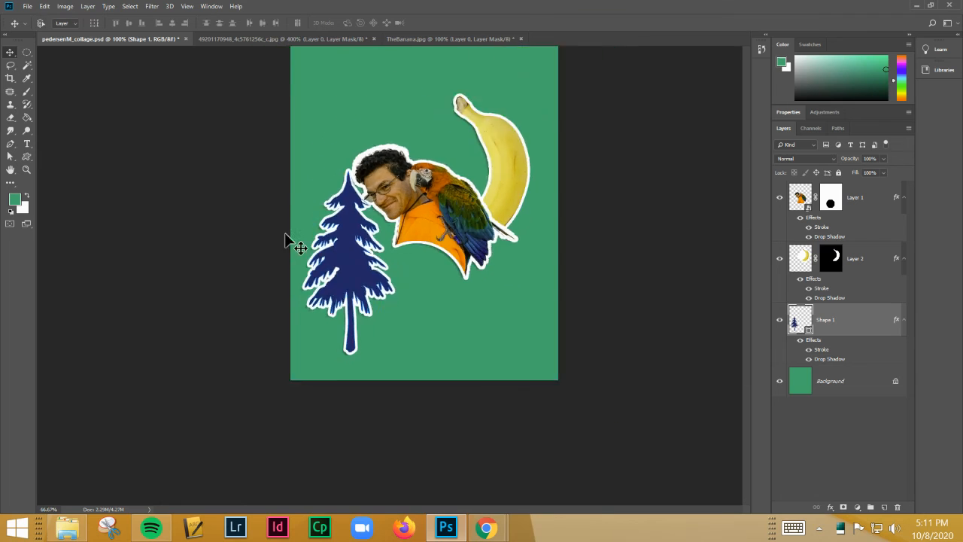
pyautogui.moveTo(329, 290); pyautogui.dragTo(420, 172)
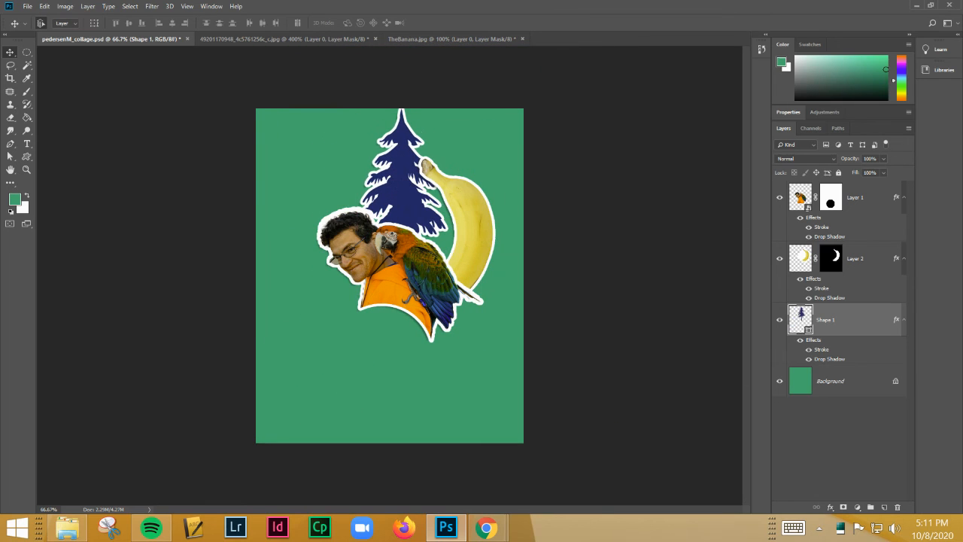
# - Bring the tree layer to the front of the stack and move the tree left to overlap the man's hair
pyautogui.moveTo(885, 324); pyautogui.dragTo(882, 195)
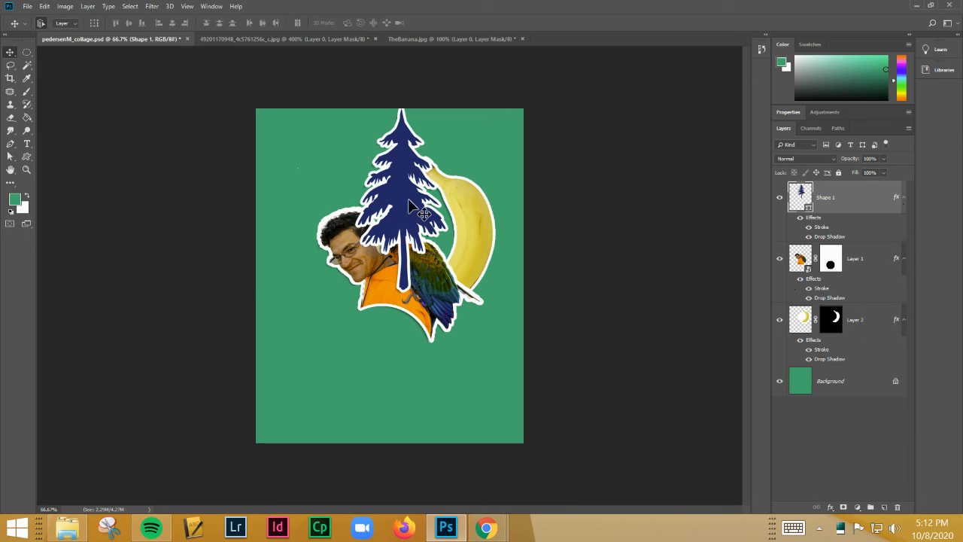
pyautogui.moveTo(402, 222); pyautogui.dragTo(307, 210)
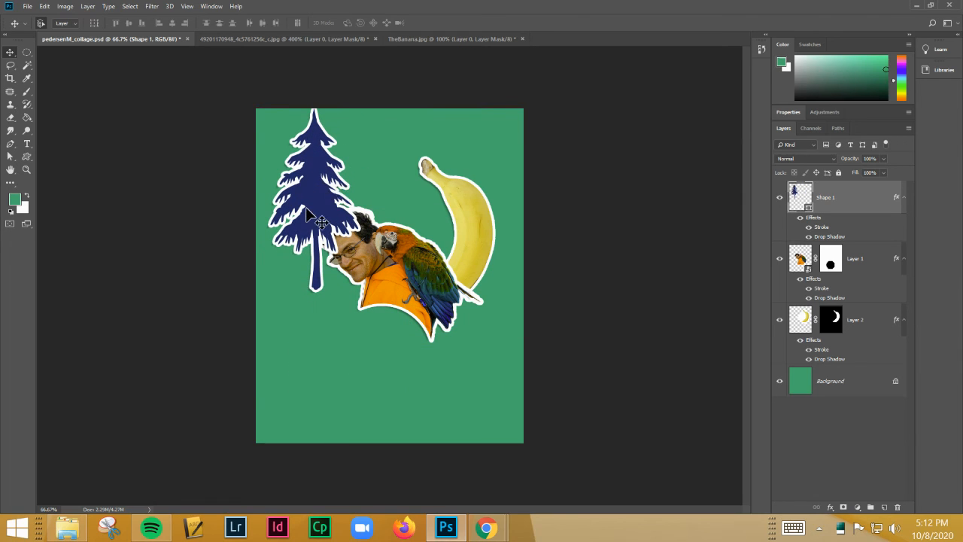